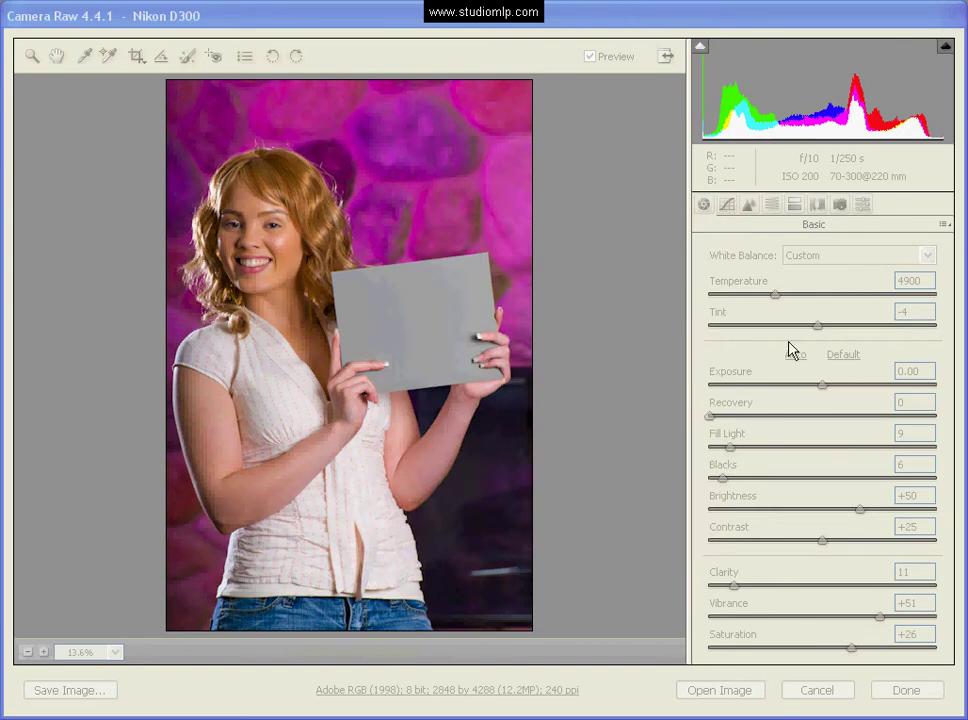
- Bring the Camera Raw window with the grey-card portrait into focus
{"action": "left_click", "coordinate": [629, 28]}
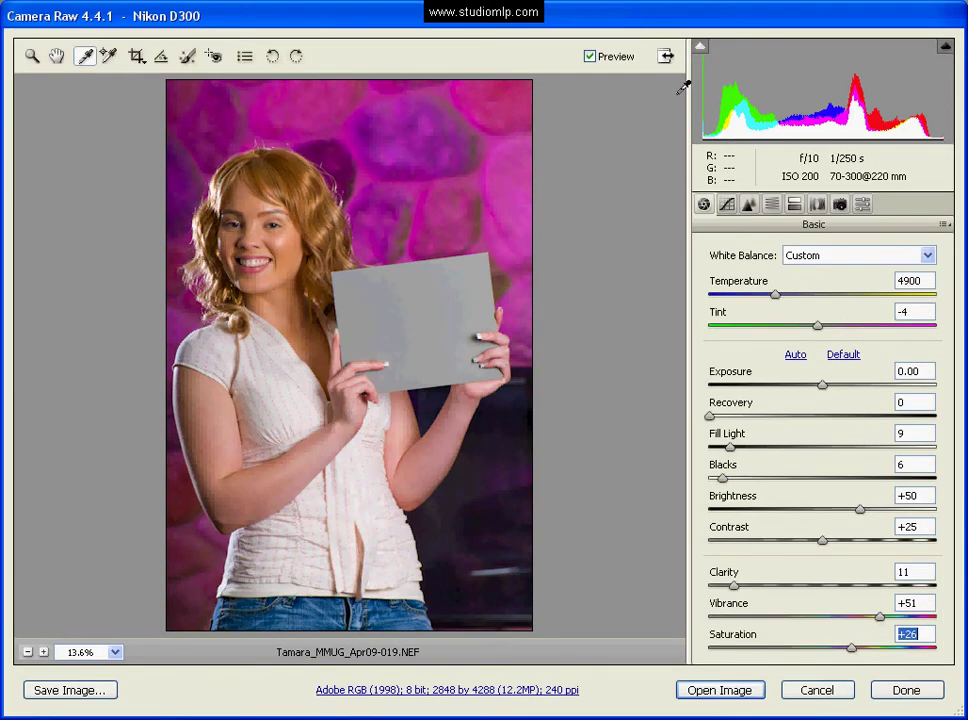
{"action": "left_click", "coordinate": [728, 207]}
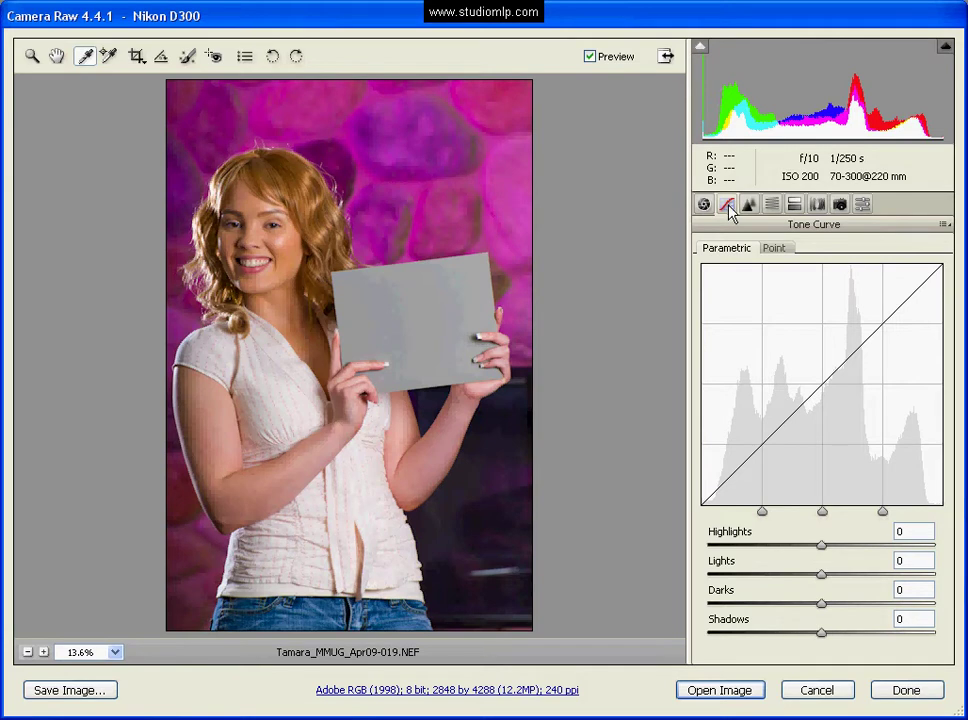
{"action": "left_click", "coordinate": [776, 250]}
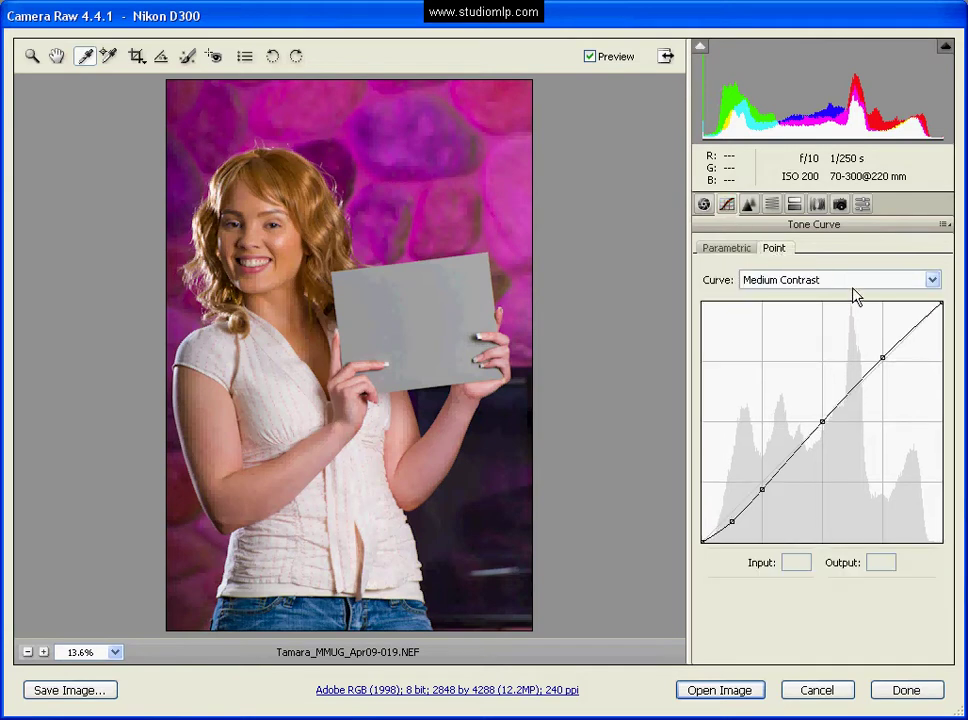
{"action": "left_click", "coordinate": [884, 358]}
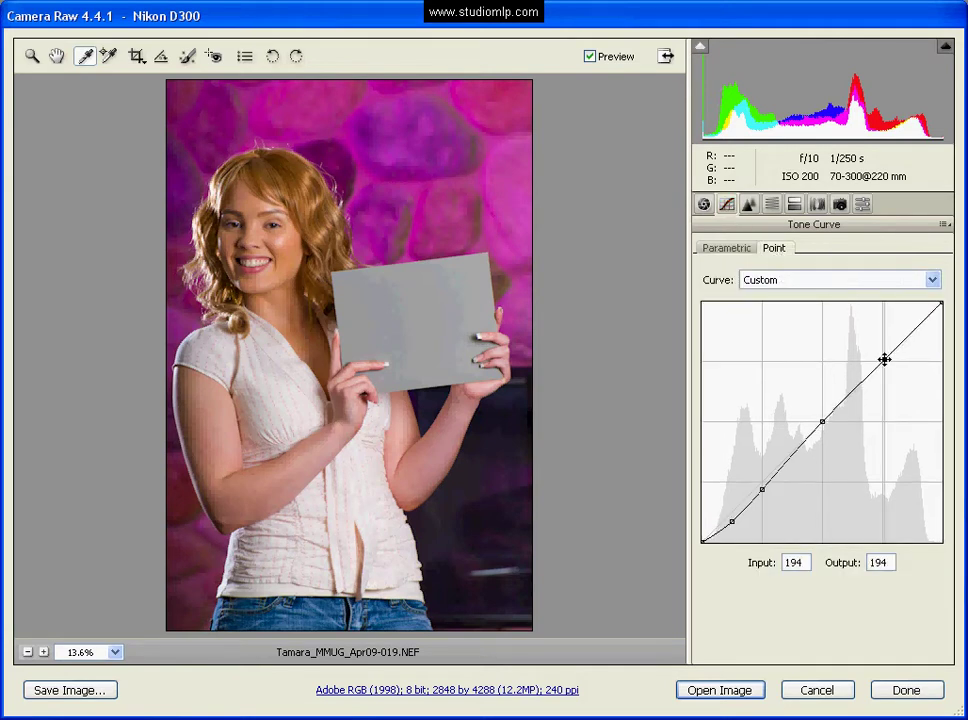
{"action": "left_click_drag", "start_coordinate": [884, 358], "coordinate": [866, 341]}
{"action": "left_click_drag", "start_coordinate": [822, 421], "coordinate": [833, 443]}
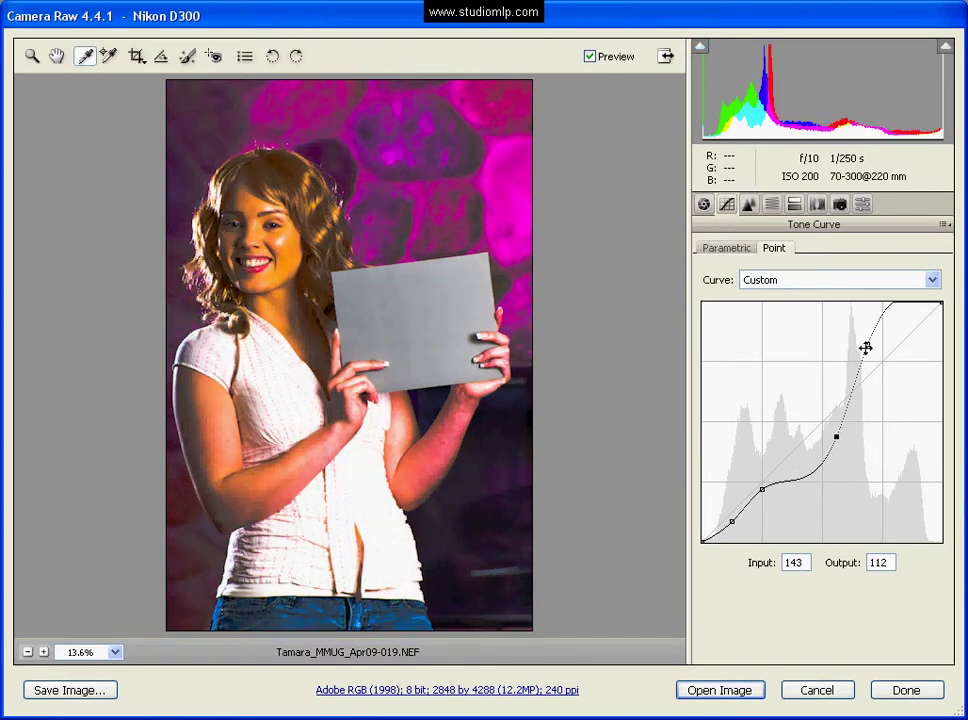
{"action": "left_click_drag", "start_coordinate": [865, 348], "coordinate": [869, 350]}
{"action": "left_click", "coordinate": [836, 437]}
{"action": "left_click_drag", "start_coordinate": [836, 437], "coordinate": [823, 428]}
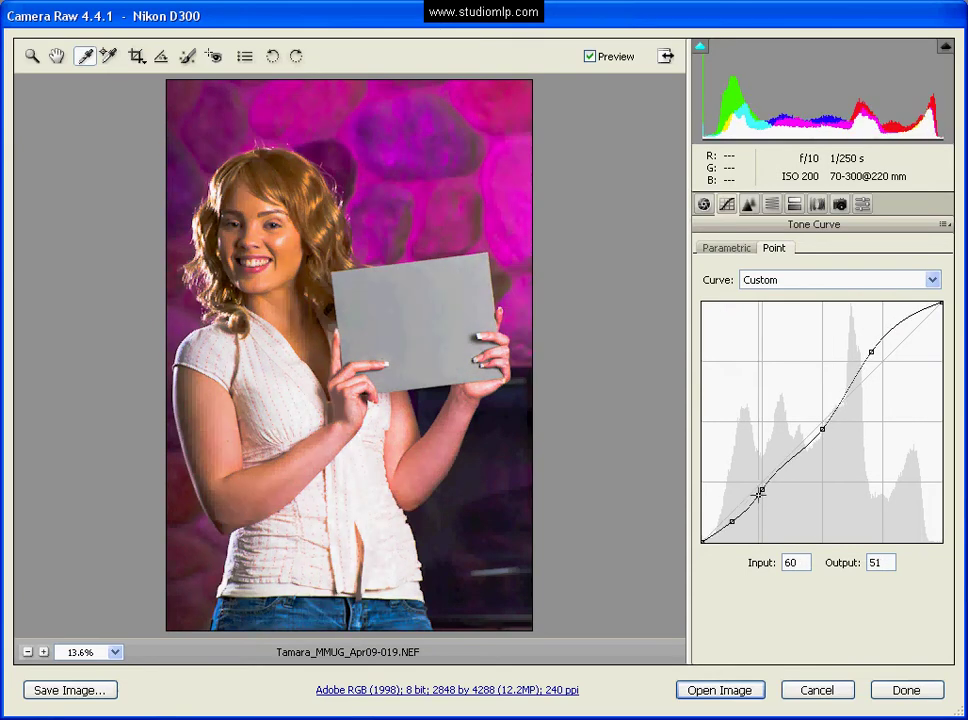
{"action": "left_click", "coordinate": [761, 492]}
{"action": "left_click_drag", "start_coordinate": [761, 492], "coordinate": [769, 493]}
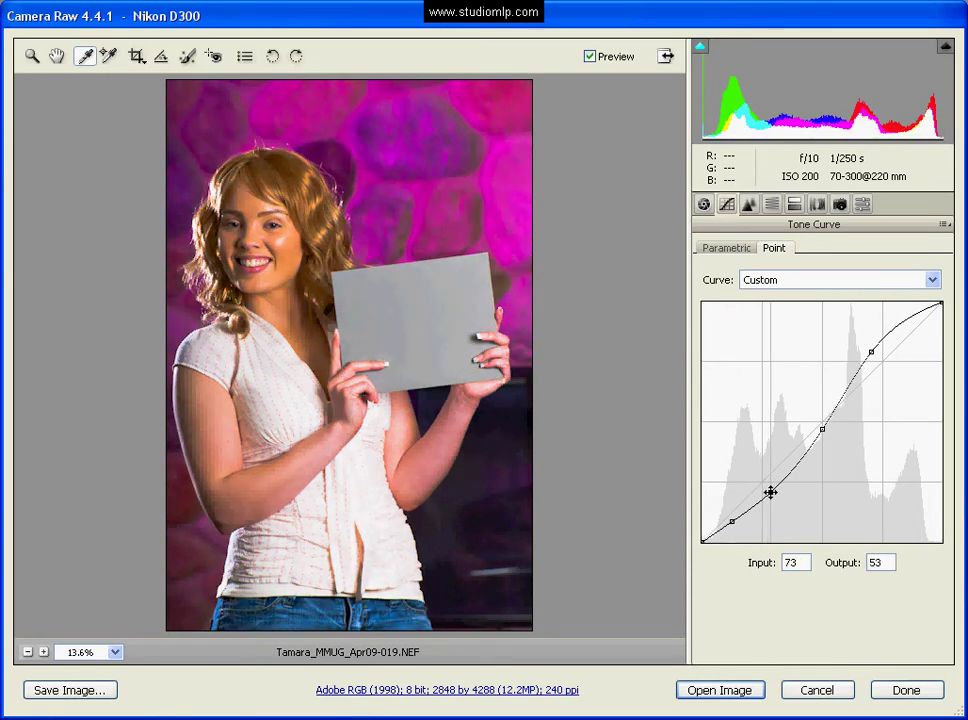
{"action": "left_click", "coordinate": [817, 425]}
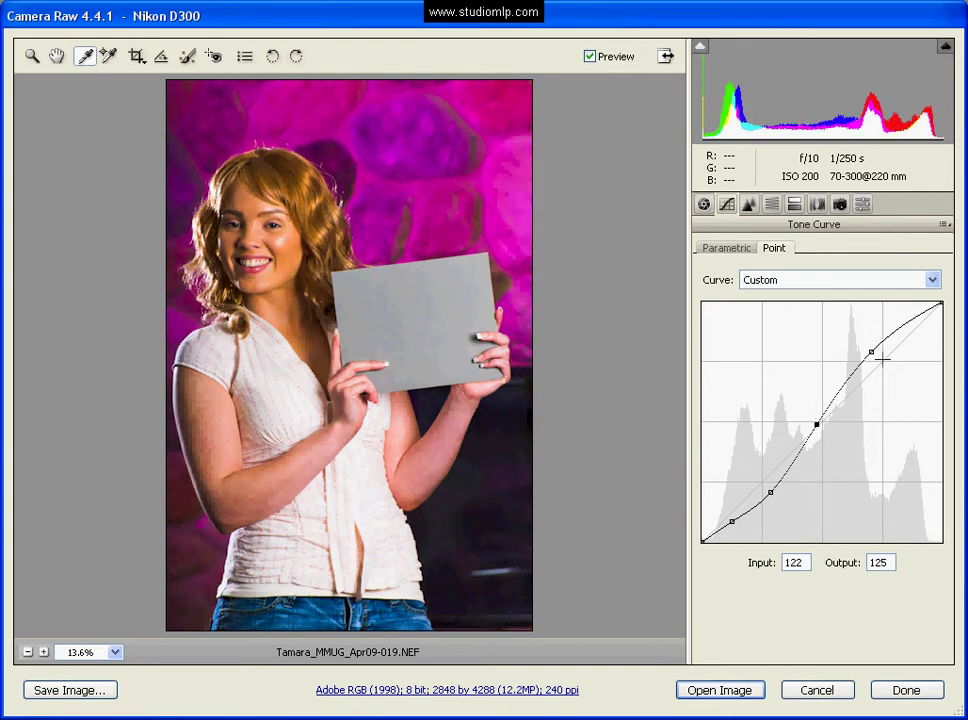
{"action": "left_click_drag", "start_coordinate": [871, 351], "coordinate": [890, 317]}
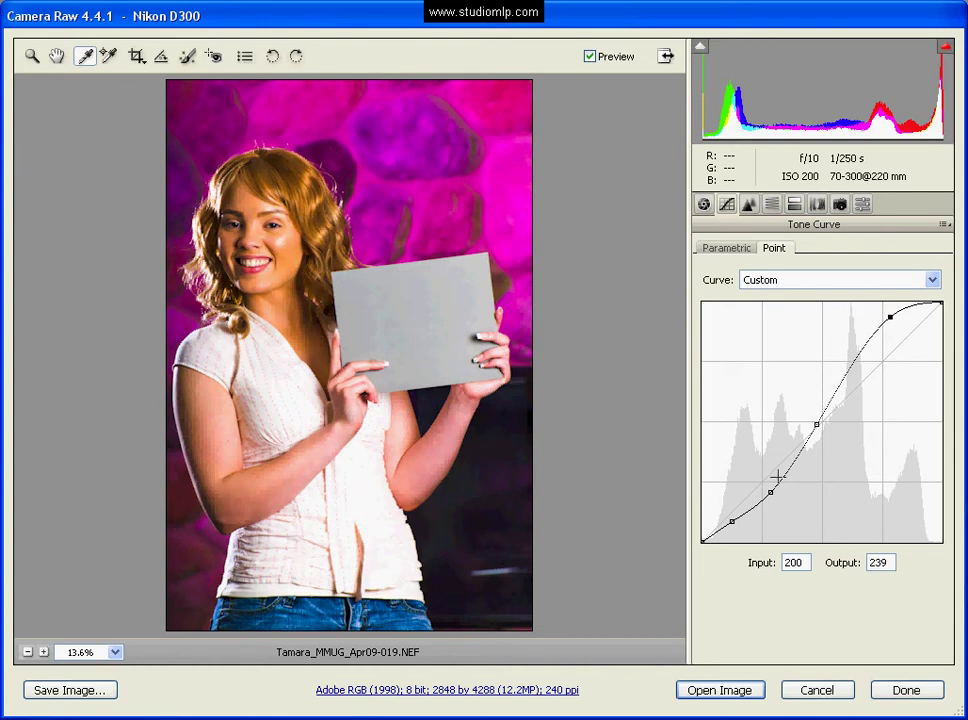
{"action": "left_click_drag", "start_coordinate": [772, 494], "coordinate": [782, 503]}
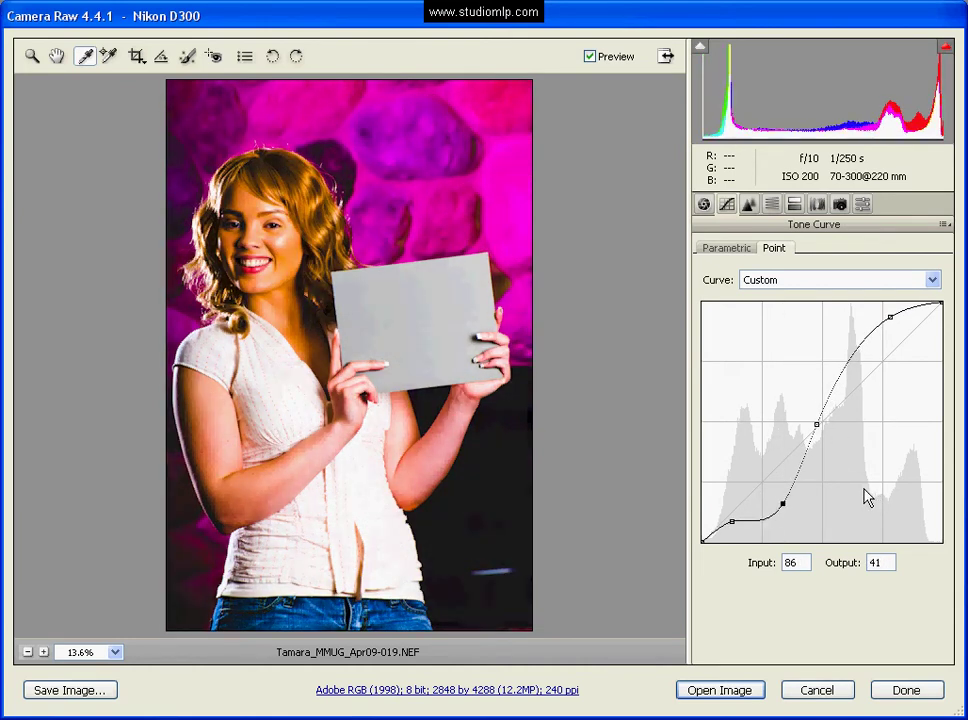
{"action": "left_click", "coordinate": [832, 283]}
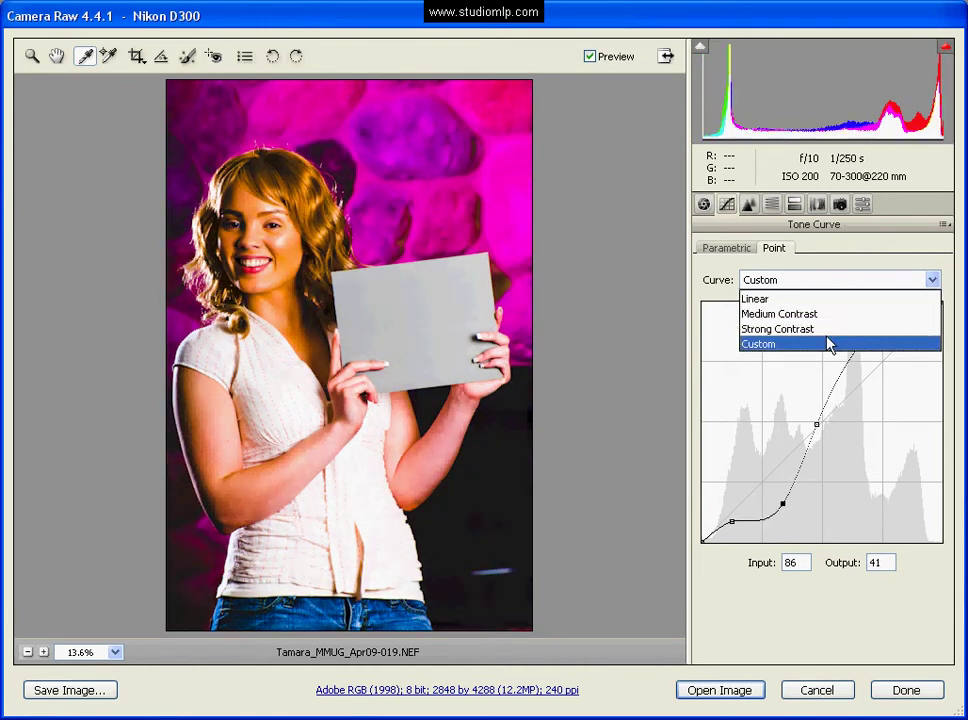
{"action": "left_click", "coordinate": [821, 314]}
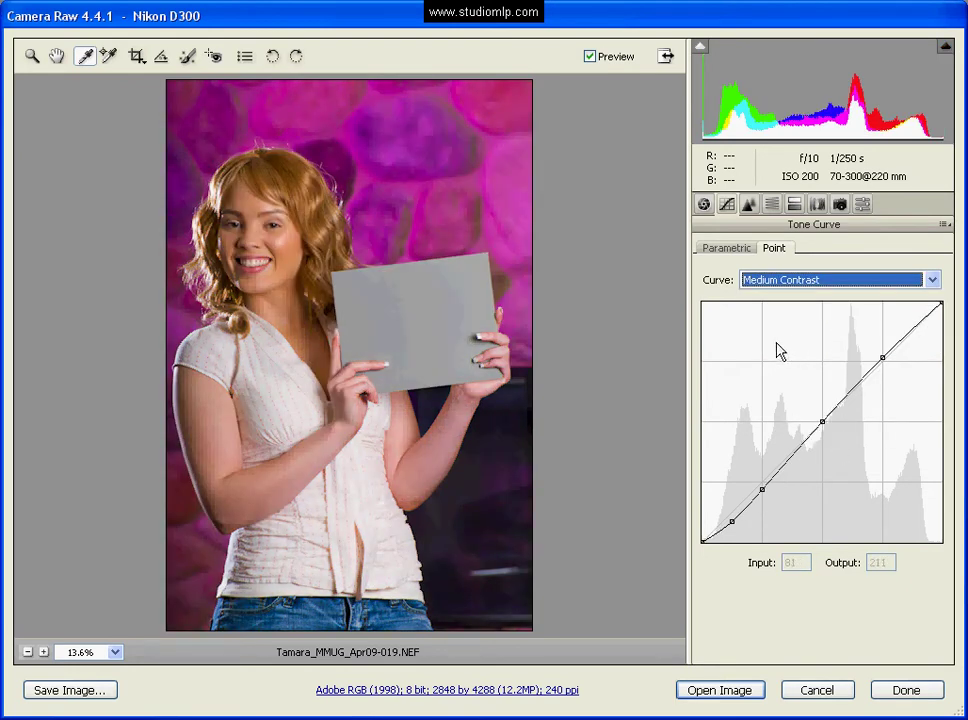
- Nudge the upper point on the point curve slightly upward, then return to the parametric sliders
{"action": "left_click", "coordinate": [735, 254]}
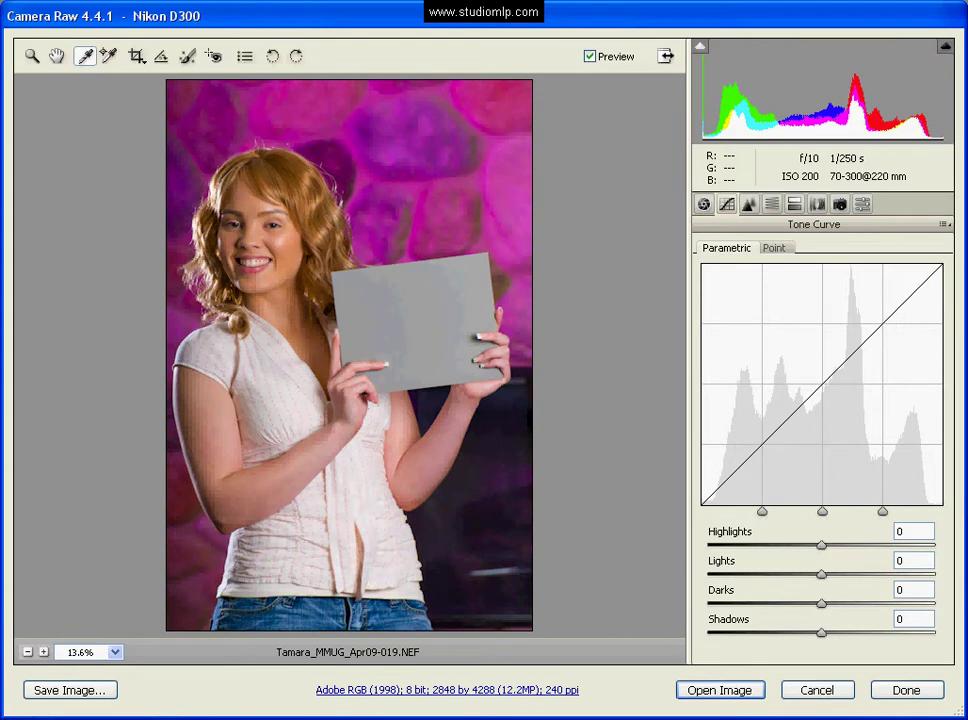
{"action": "left_click", "coordinate": [783, 252]}
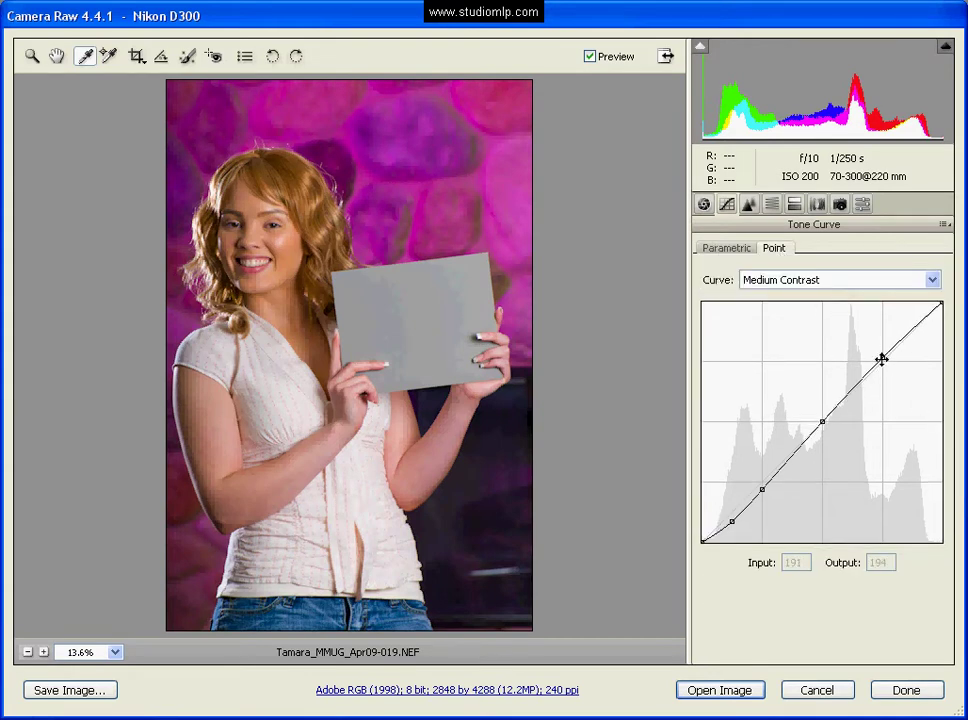
{"action": "left_click_drag", "start_coordinate": [884, 362], "coordinate": [874, 357]}
{"action": "left_click", "coordinate": [727, 249]}
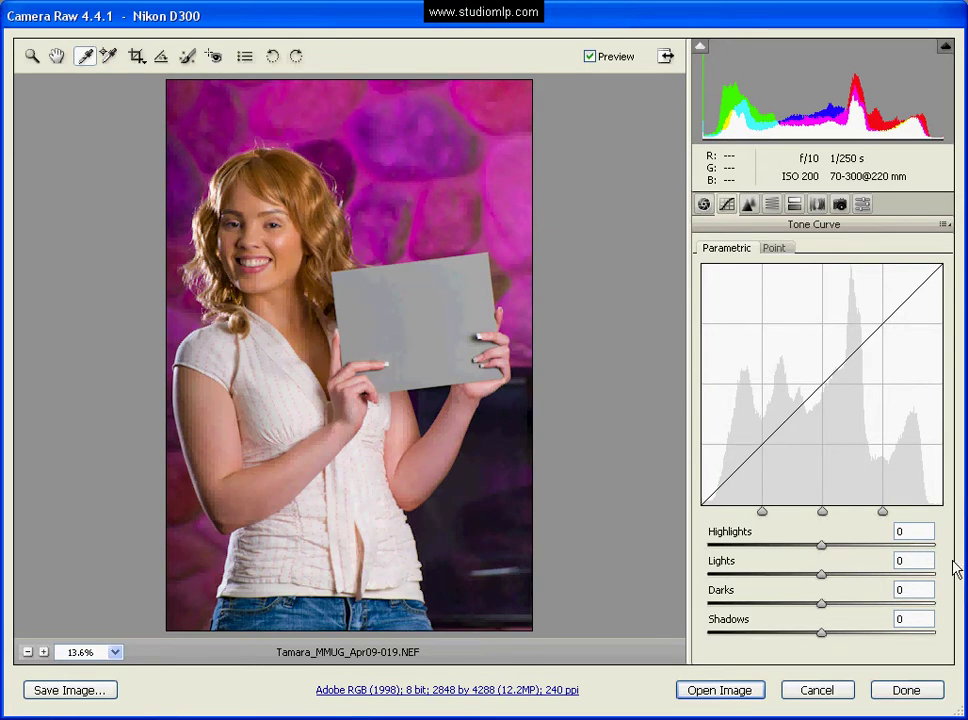
- Enter parametric values Highlights +20, Lights +10, Darks -10 and Shadows -20
{"action": "left_click", "coordinate": [914, 531]}
{"action": "type", "text": "20"}
{"action": "key", "text": "Tab"}
{"action": "type", "text": "1"}
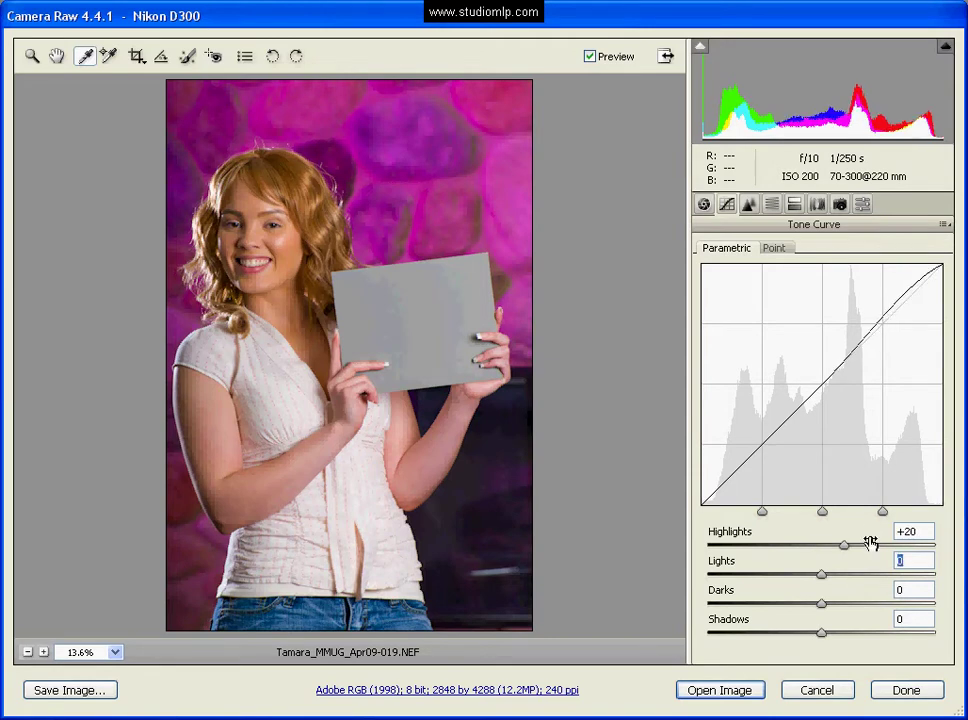
{"action": "type", "text": "0"}
{"action": "key", "text": "Tab"}
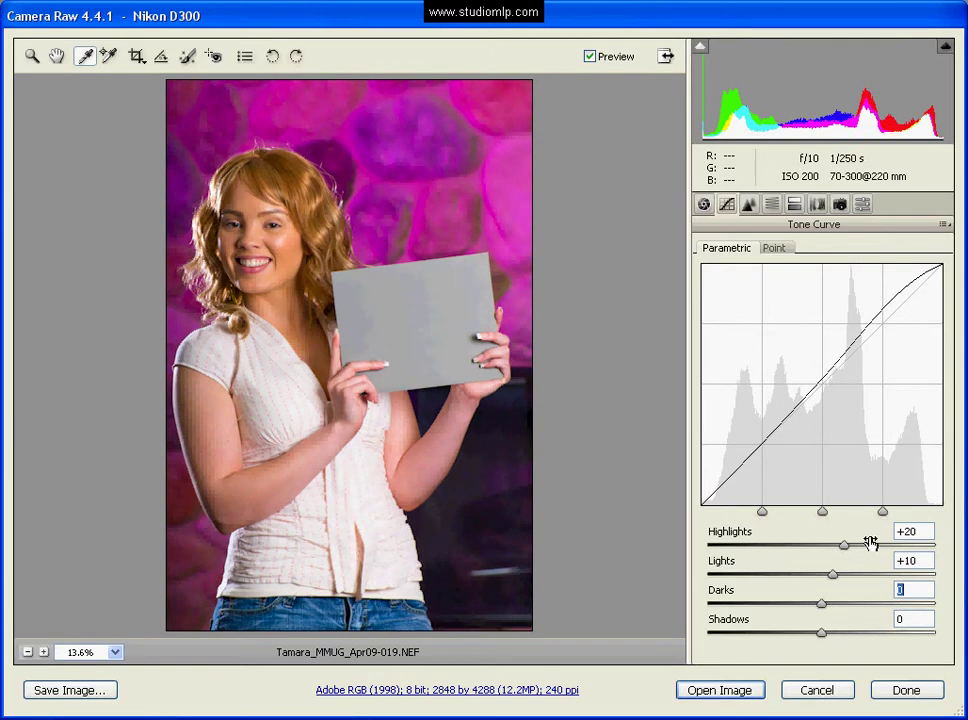
{"action": "type", "text": "-10"}
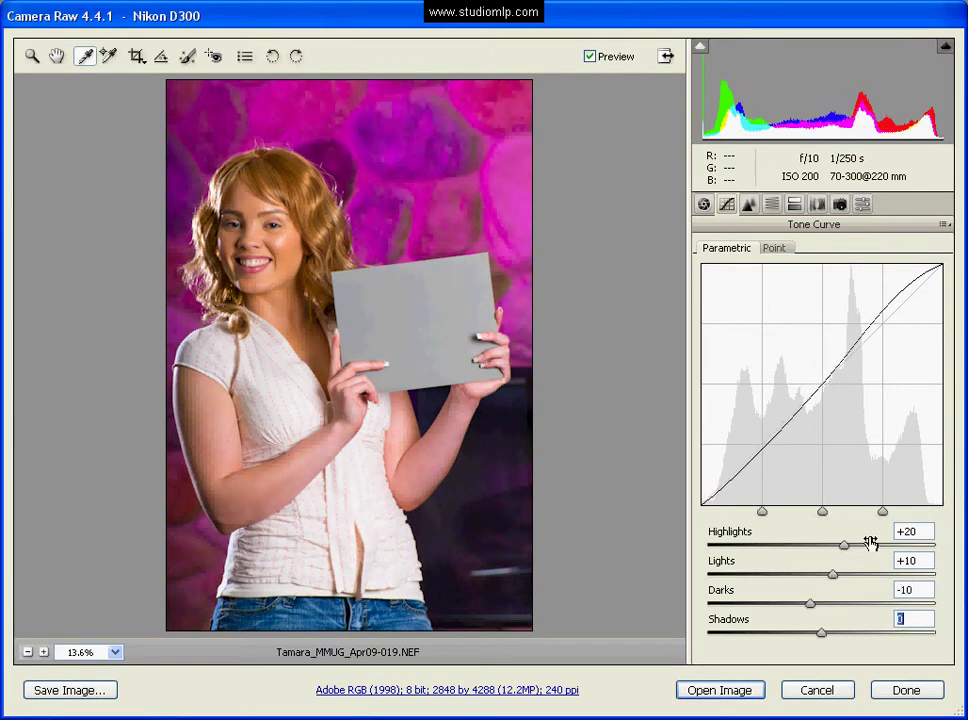
{"action": "type", "text": "-20"}
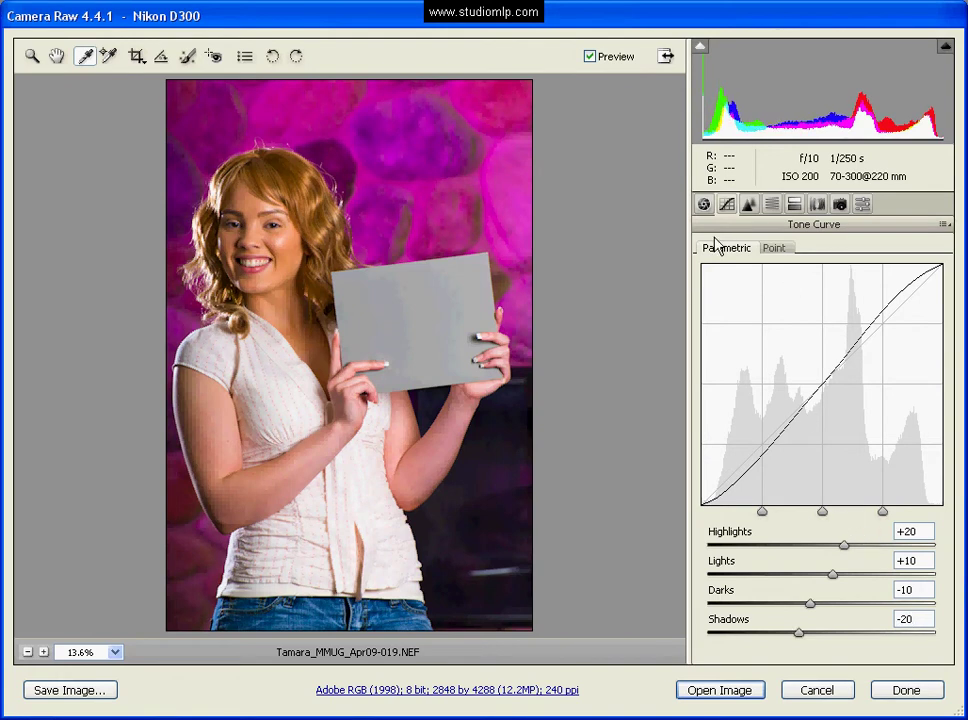
{"action": "left_click", "coordinate": [912, 589]}
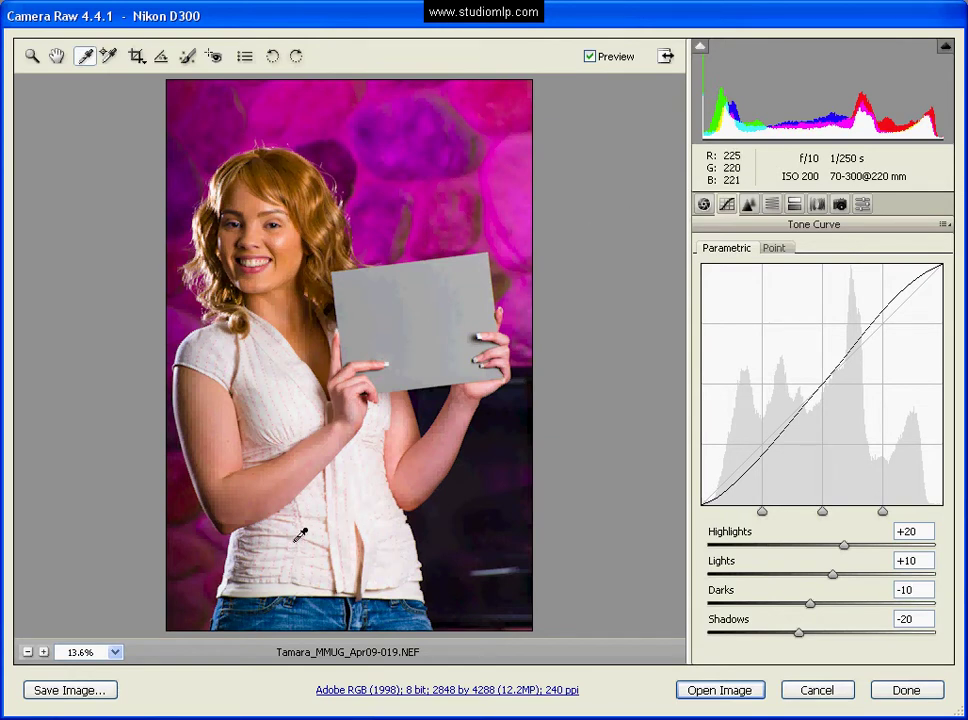
{"action": "left_click", "coordinate": [589, 57]}
{"action": "left_click", "coordinate": [589, 58]}
{"action": "left_click", "coordinate": [589, 58]}
{"action": "left_click", "coordinate": [589, 58]}
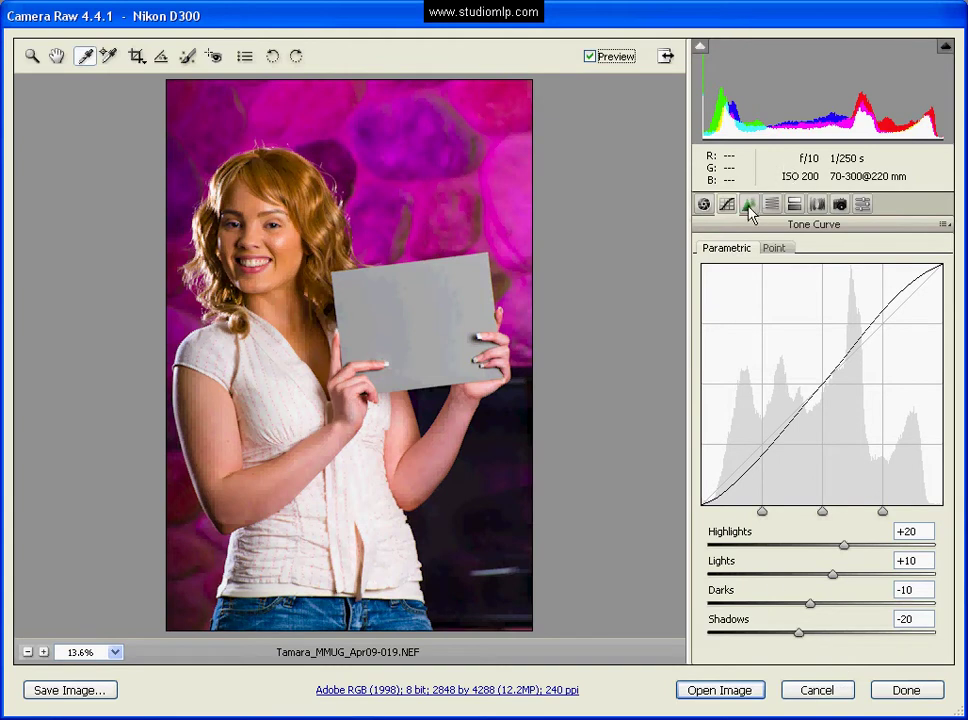
- At 100% zoom on the mouth, set Detail sharpening to Amount 150, Radius 3.0, Detail 11, Masking 10
{"action": "left_click", "coordinate": [749, 206]}
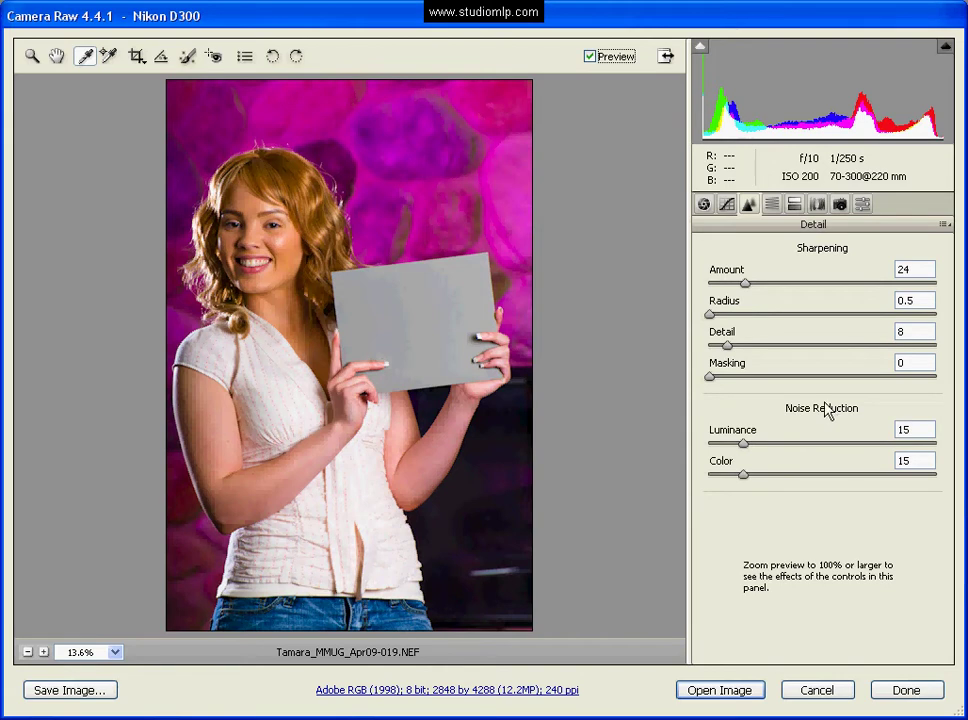
{"action": "double_click", "coordinate": [30, 58]}
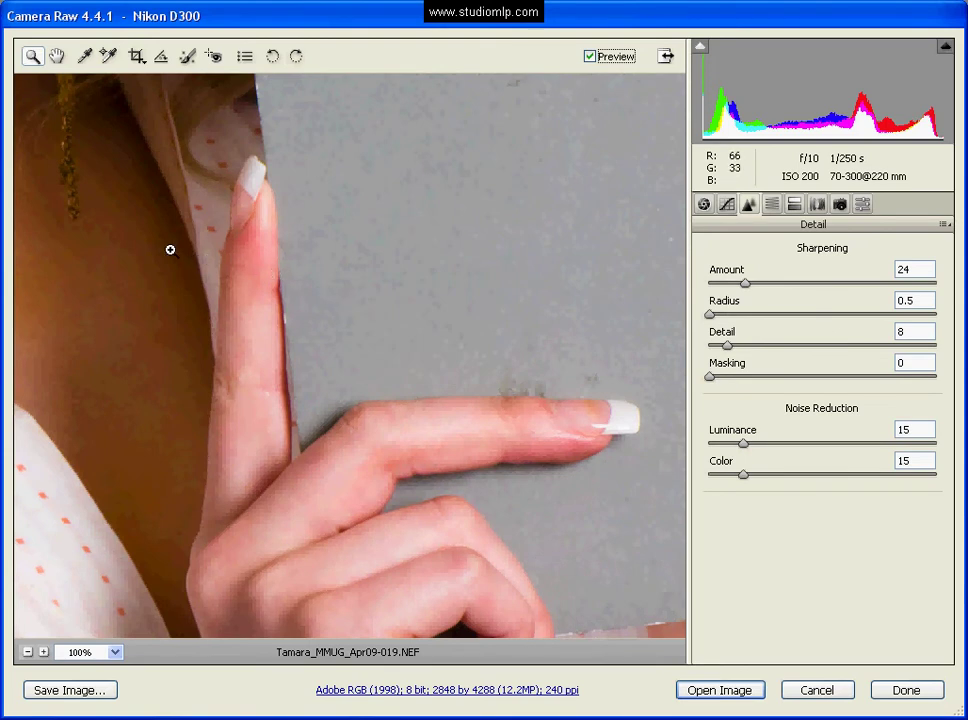
{"action": "left_click_drag", "start_coordinate": [163, 200], "coordinate": [480, 570]}
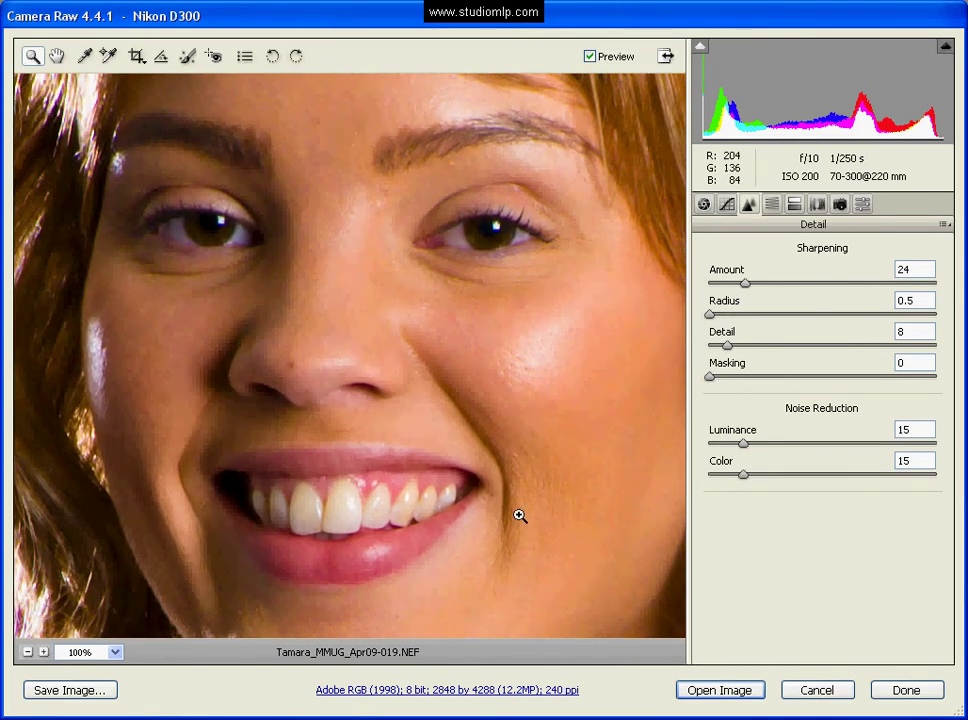
{"action": "left_click_drag", "start_coordinate": [743, 284], "coordinate": [936, 290]}
{"action": "left_click_drag", "start_coordinate": [710, 316], "coordinate": [946, 331]}
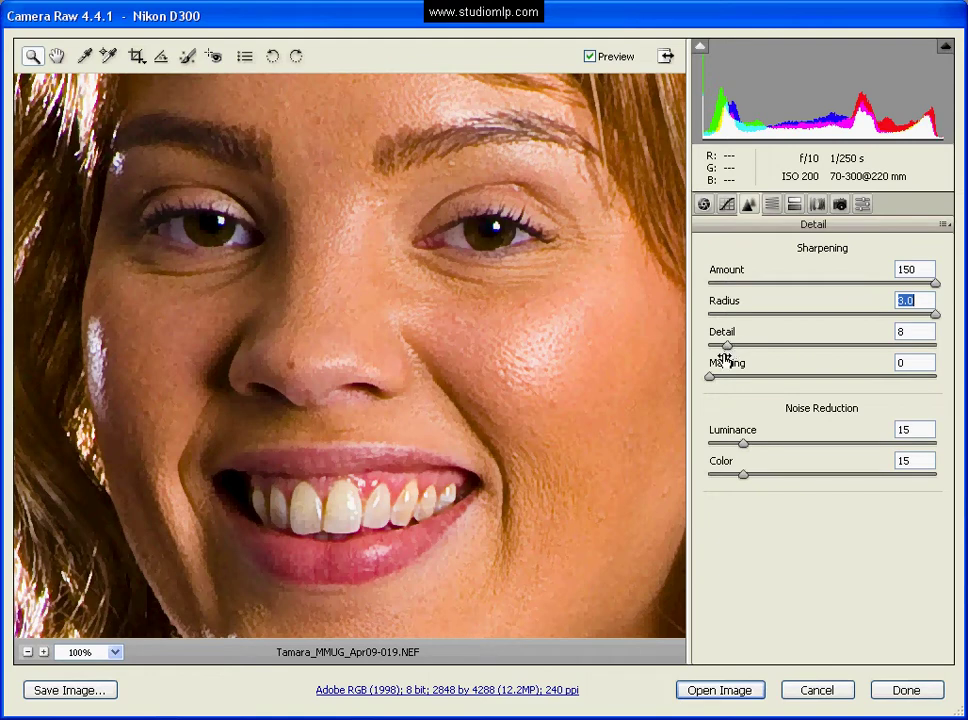
{"action": "left_click_drag", "start_coordinate": [710, 378], "coordinate": [735, 345]}
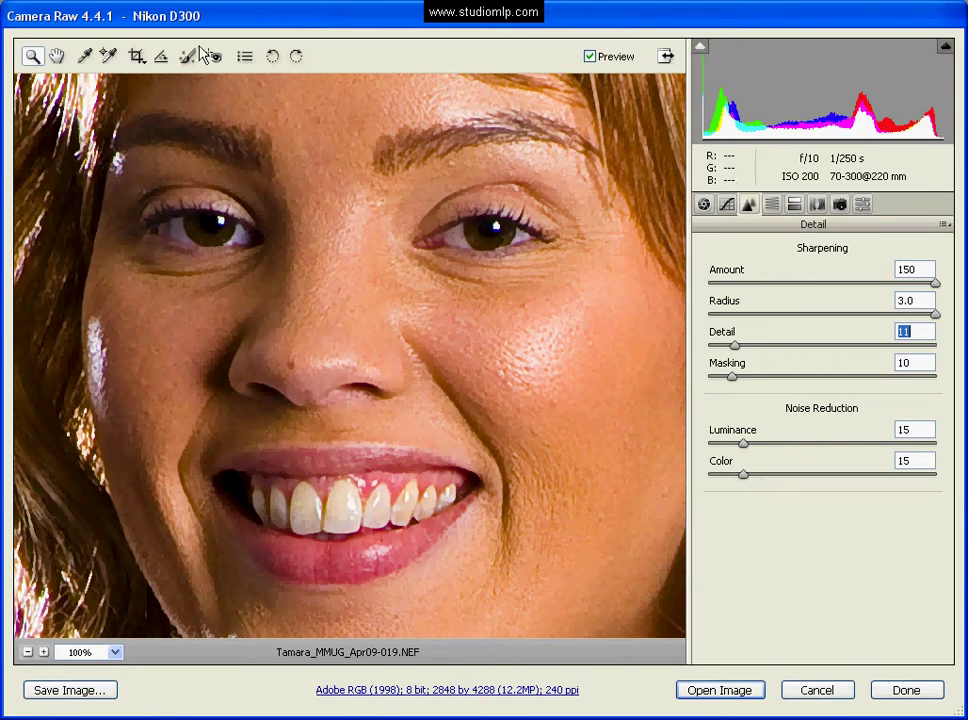
{"action": "double_click", "coordinate": [56, 57]}
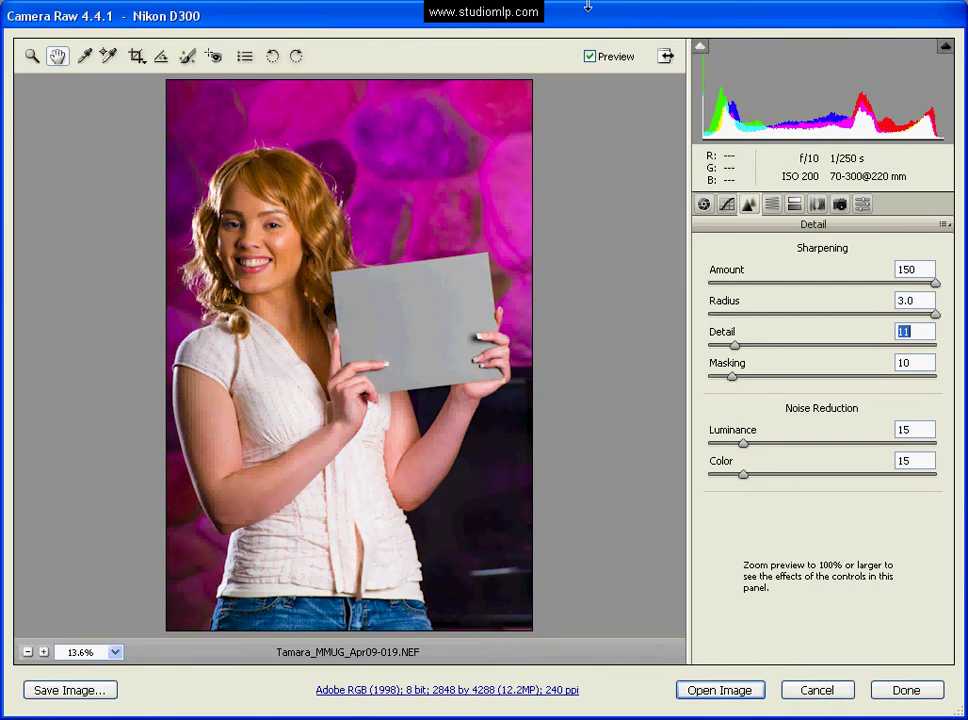
- Compare against the original, then zoom to 100% and pan up to the smiling face
{"action": "left_click", "coordinate": [591, 59]}
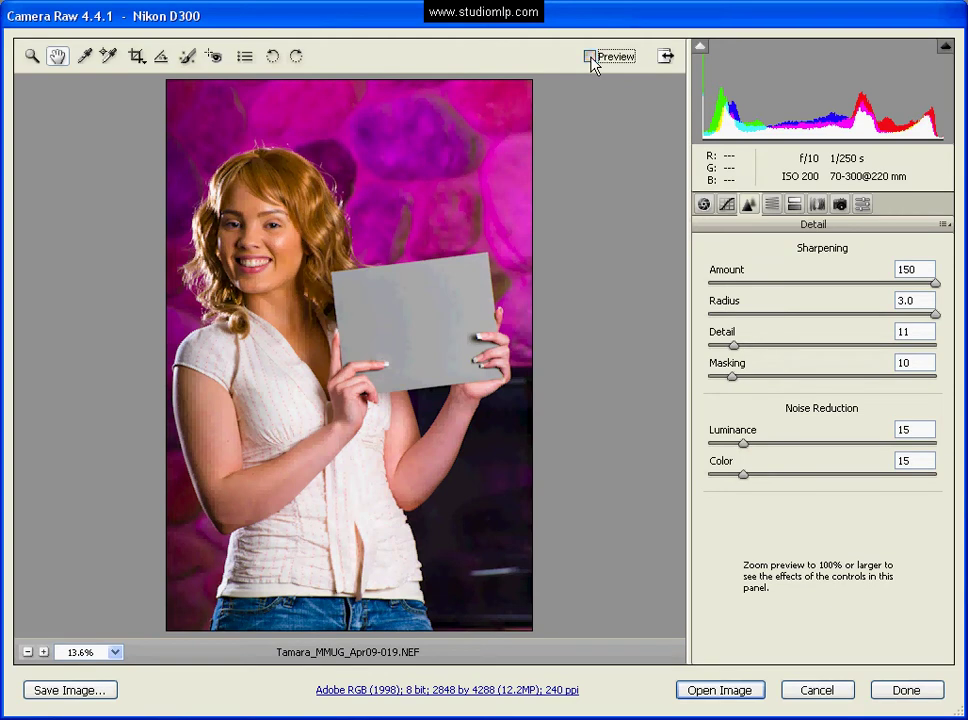
{"action": "left_click", "coordinate": [590, 58]}
{"action": "double_click", "coordinate": [31, 57]}
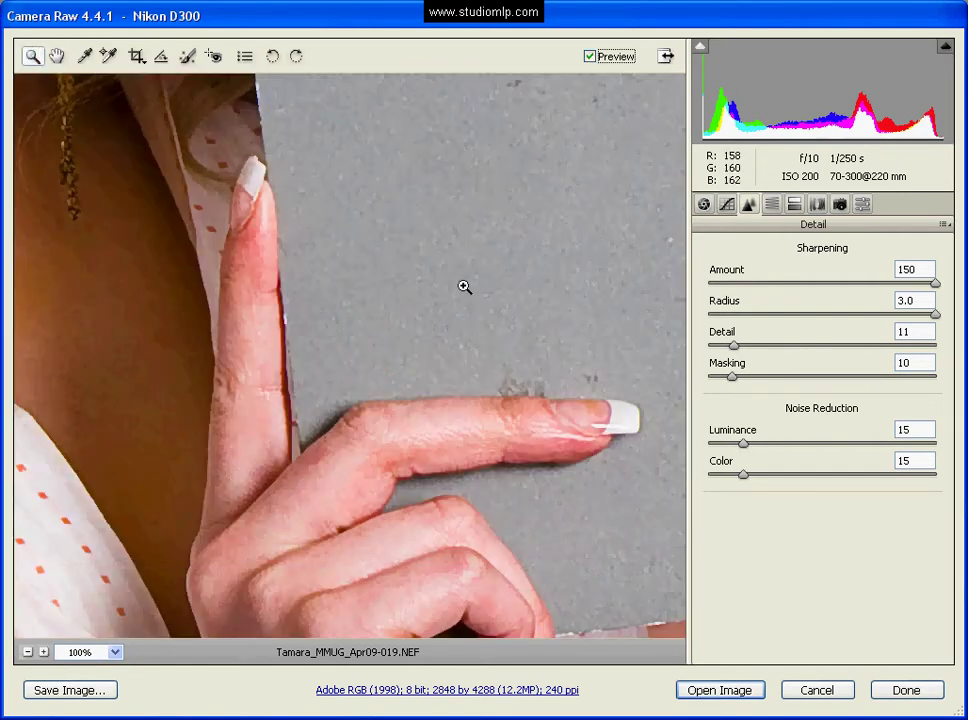
{"action": "left_click", "coordinate": [57, 58]}
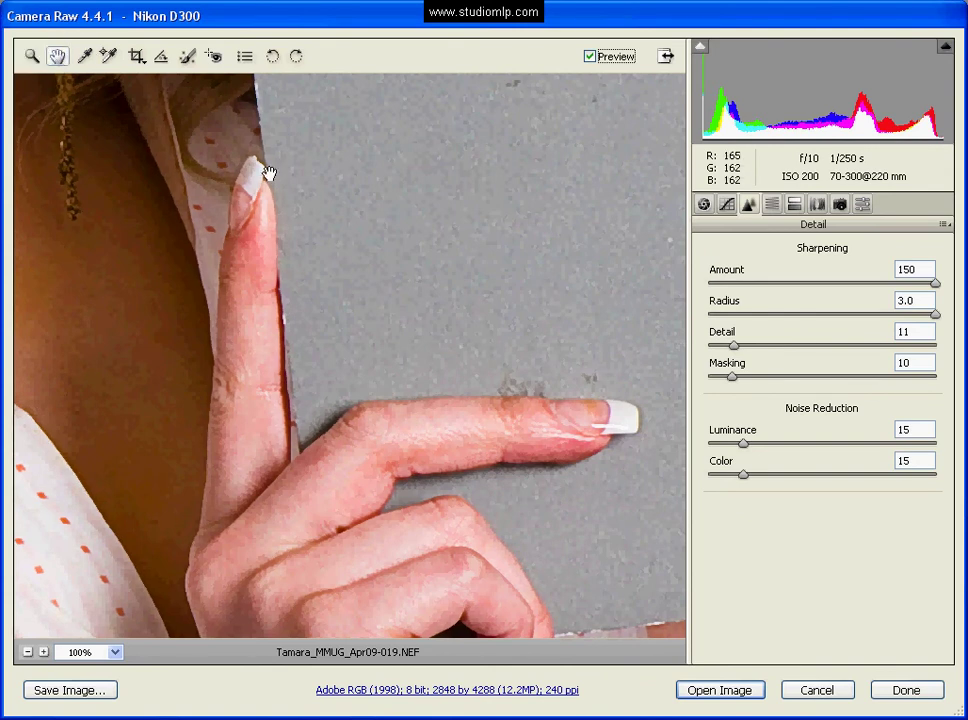
{"action": "left_click_drag", "start_coordinate": [266, 169], "coordinate": [468, 418]}
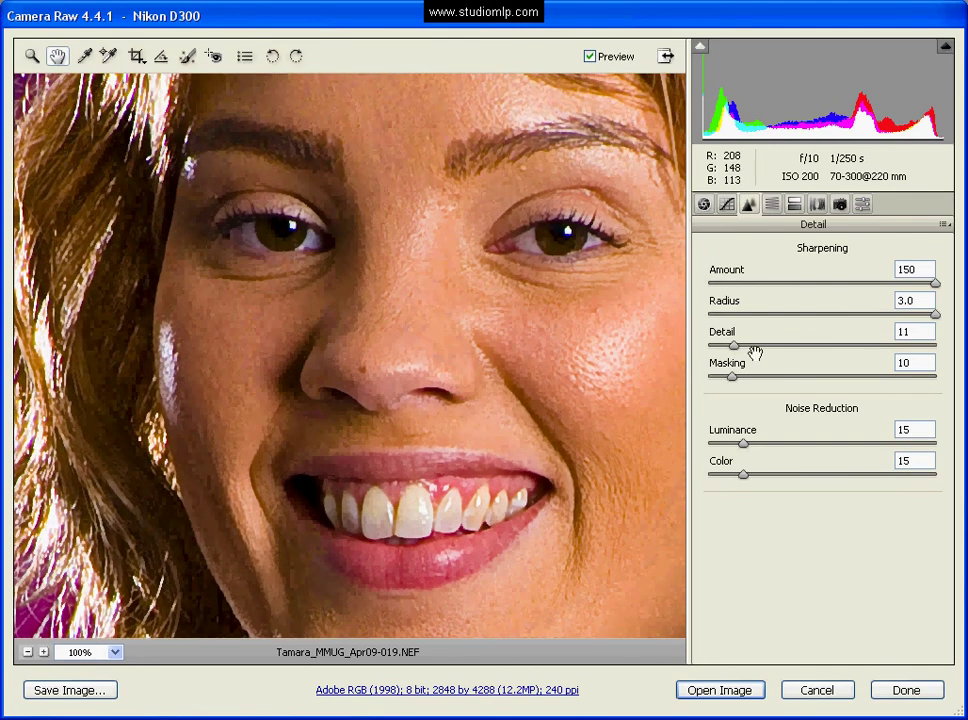
- Lower sharpening to Amount 70, Radius 0.5 and Detail 8
{"action": "left_click", "coordinate": [789, 284]}
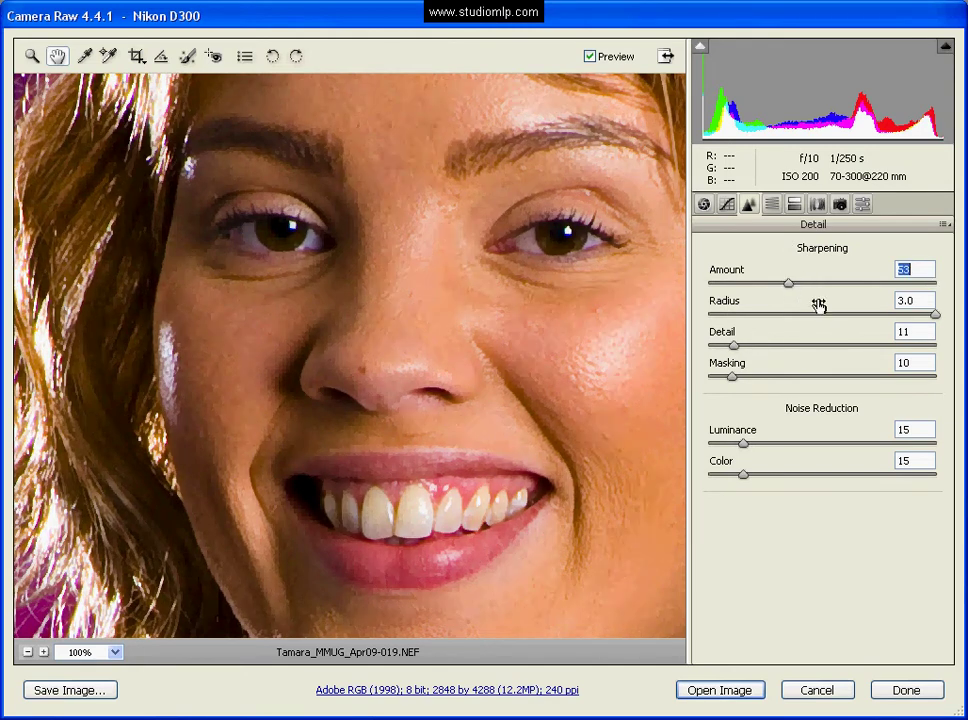
{"action": "left_click_drag", "start_coordinate": [789, 287], "coordinate": [815, 285]}
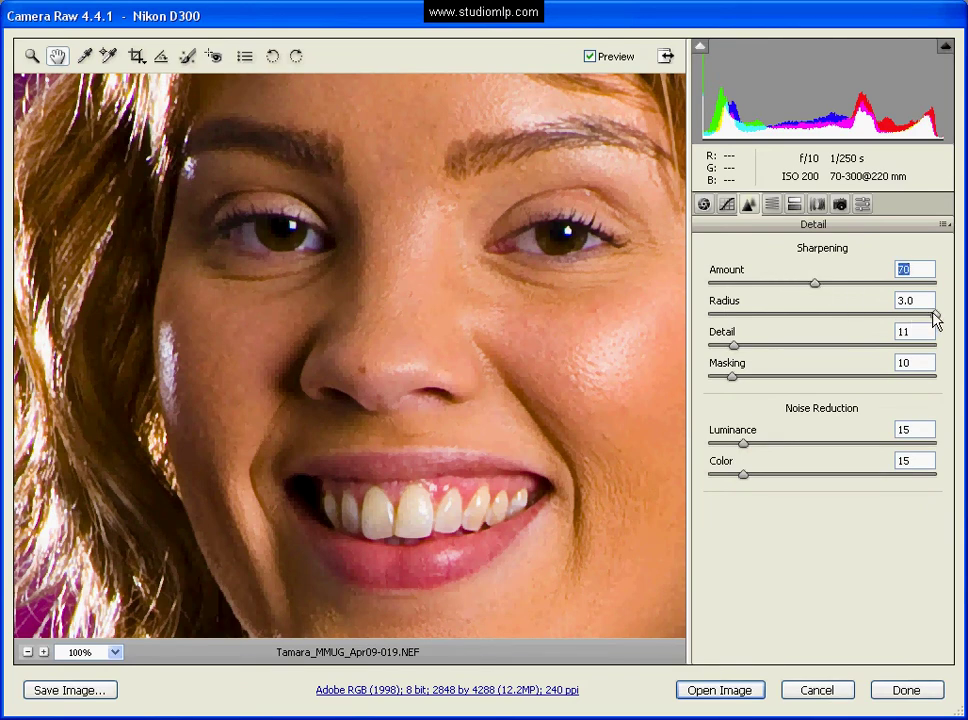
{"action": "left_click_drag", "start_coordinate": [935, 316], "coordinate": [708, 310]}
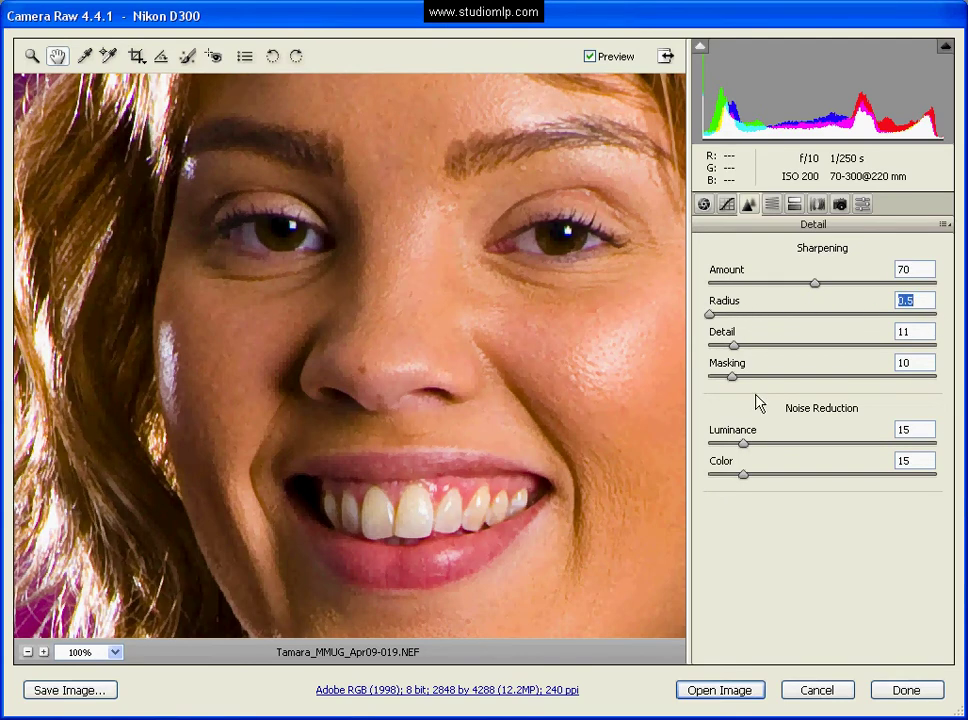
{"action": "mouse_move", "coordinate": [735, 348]}
{"action": "left_mouse_down"}
{"action": "mouse_move", "coordinate": [730, 372]}
{"action": "mouse_move", "coordinate": [728, 346]}
{"action": "left_mouse_up"}
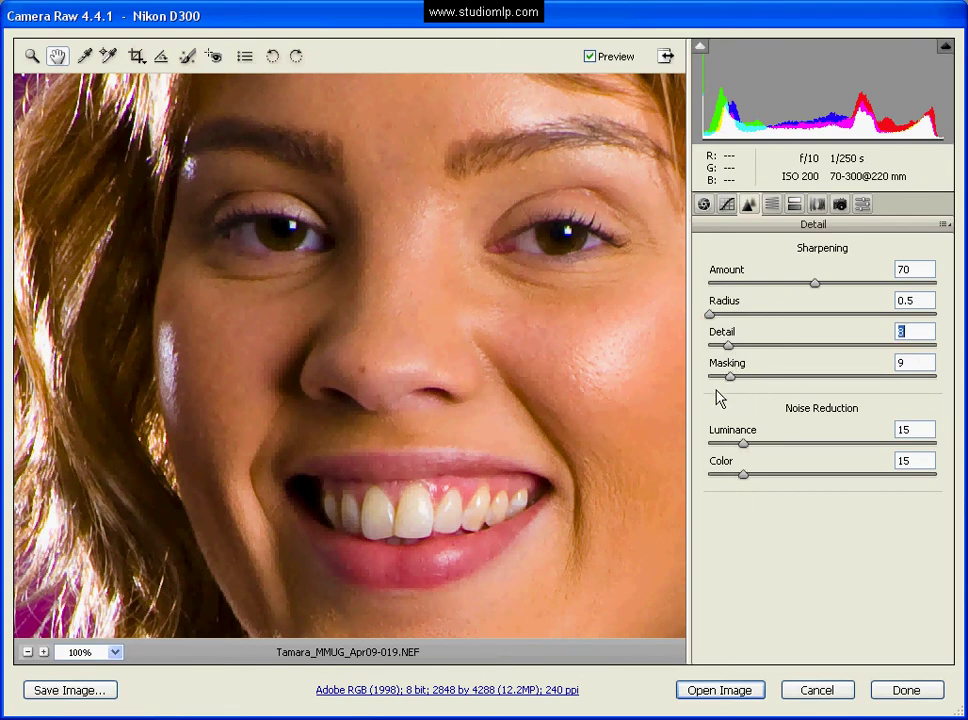
- Toggle Preview repeatedly to compare the sharpened and original versions
{"action": "left_click", "coordinate": [589, 58]}
{"action": "left_click", "coordinate": [589, 58]}
{"action": "left_click", "coordinate": [589, 58]}
{"action": "left_click", "coordinate": [589, 58]}
{"action": "left_click", "coordinate": [589, 58]}
{"action": "left_click", "coordinate": [589, 58]}
{"action": "left_click", "coordinate": [589, 58]}
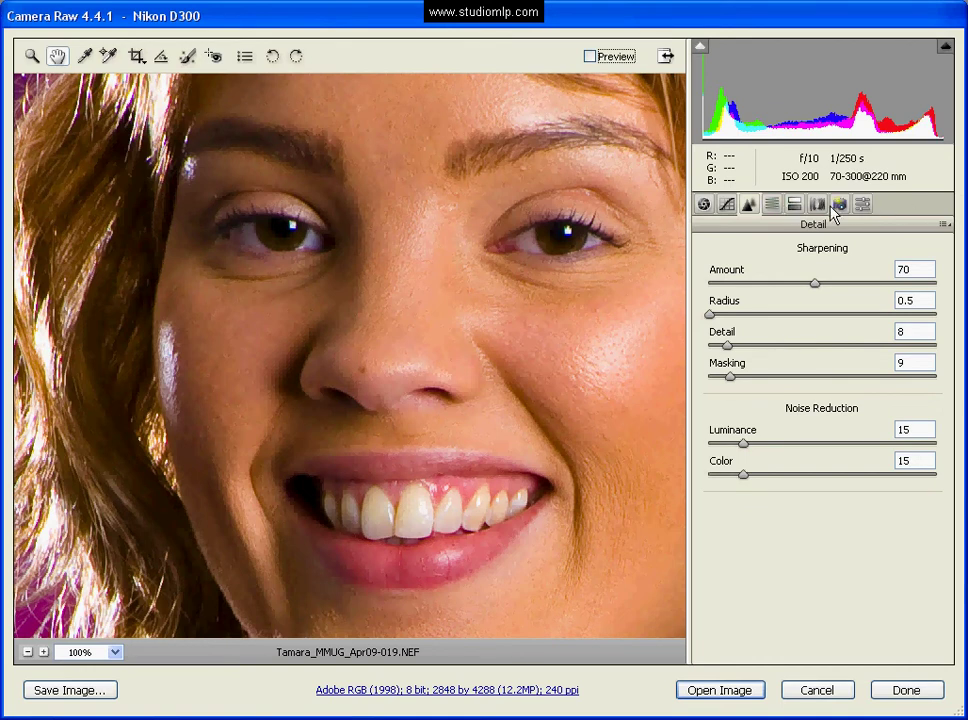
- In HSL / Grayscale, try Convert to Grayscale on and off with the photo fitted in view
{"action": "left_click", "coordinate": [776, 206]}
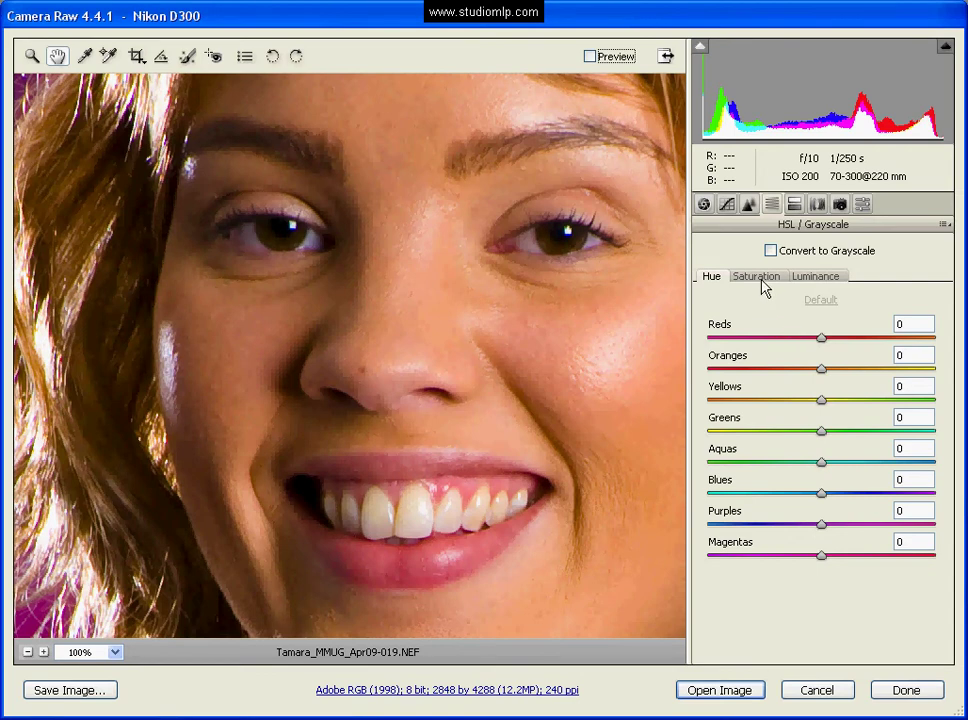
{"action": "left_click", "coordinate": [771, 253]}
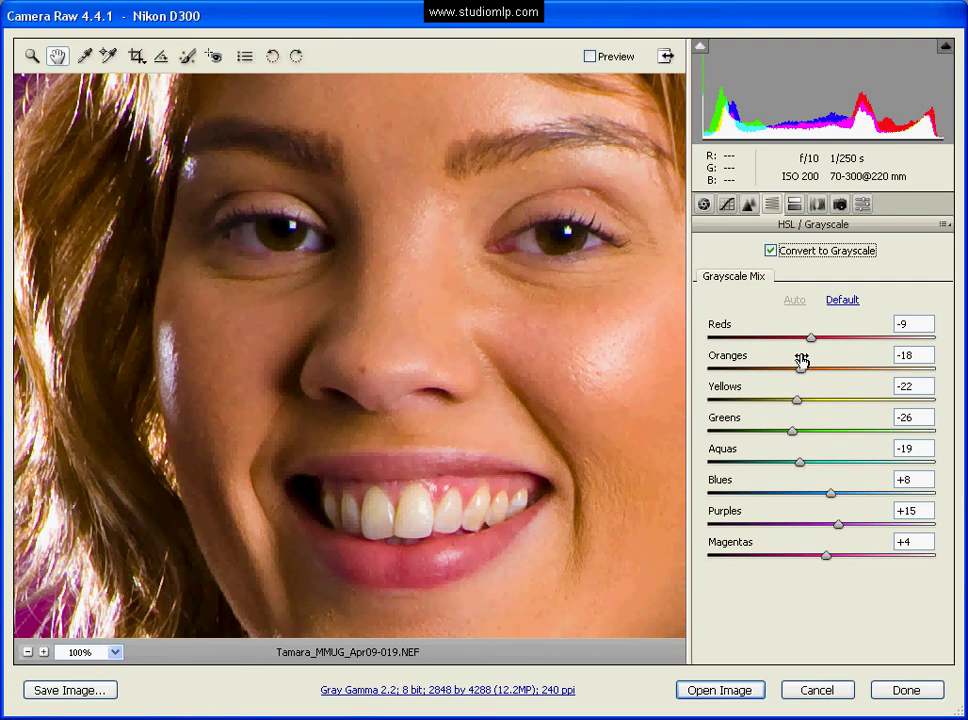
{"action": "left_click", "coordinate": [33, 58]}
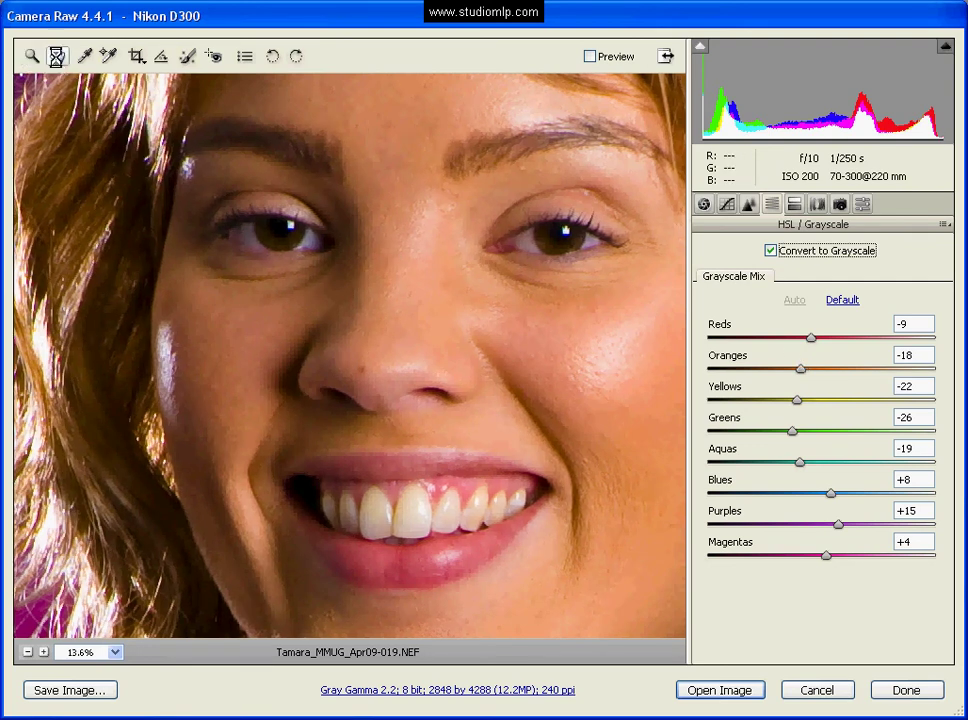
{"action": "double_click", "coordinate": [57, 56]}
{"action": "left_click", "coordinate": [770, 251]}
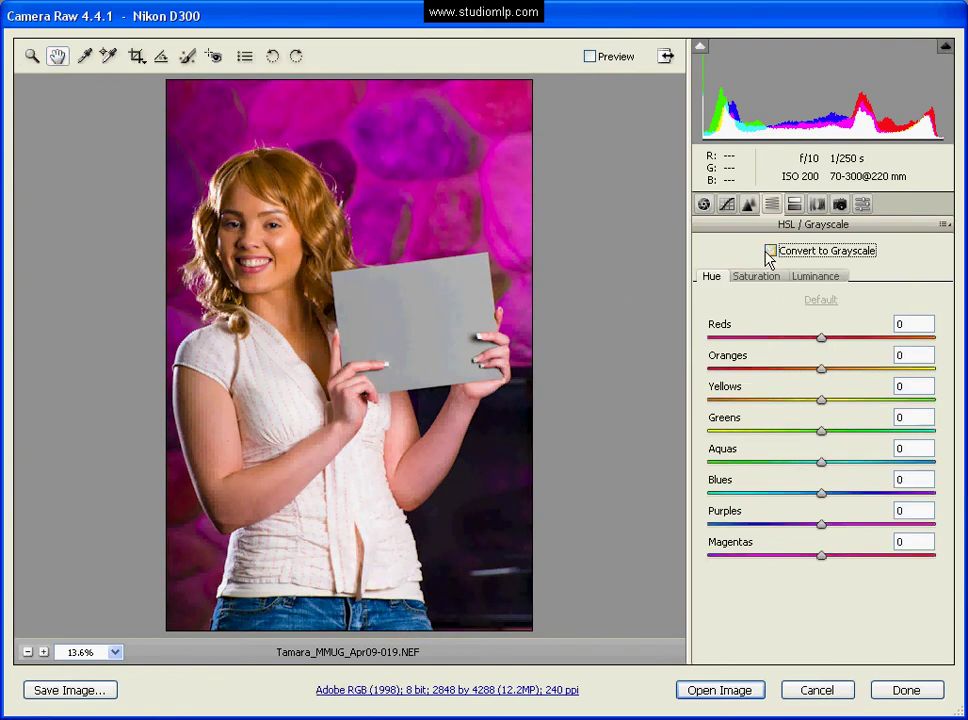
{"action": "left_click", "coordinate": [770, 251]}
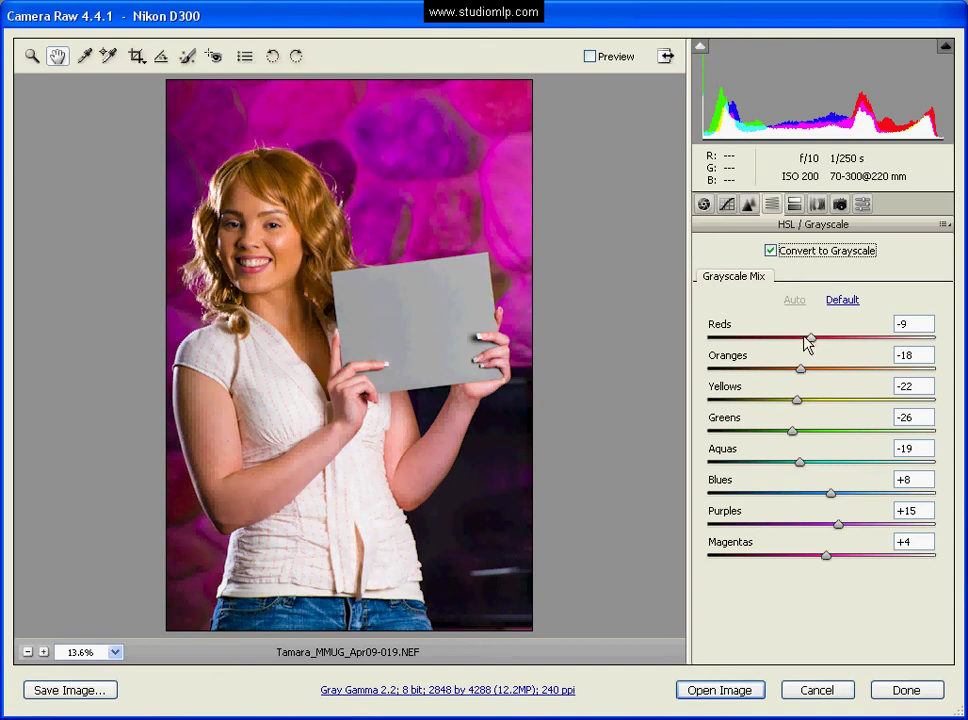
- Return the photo to colour and go to the Lens Corrections panel
{"action": "left_click", "coordinate": [770, 251]}
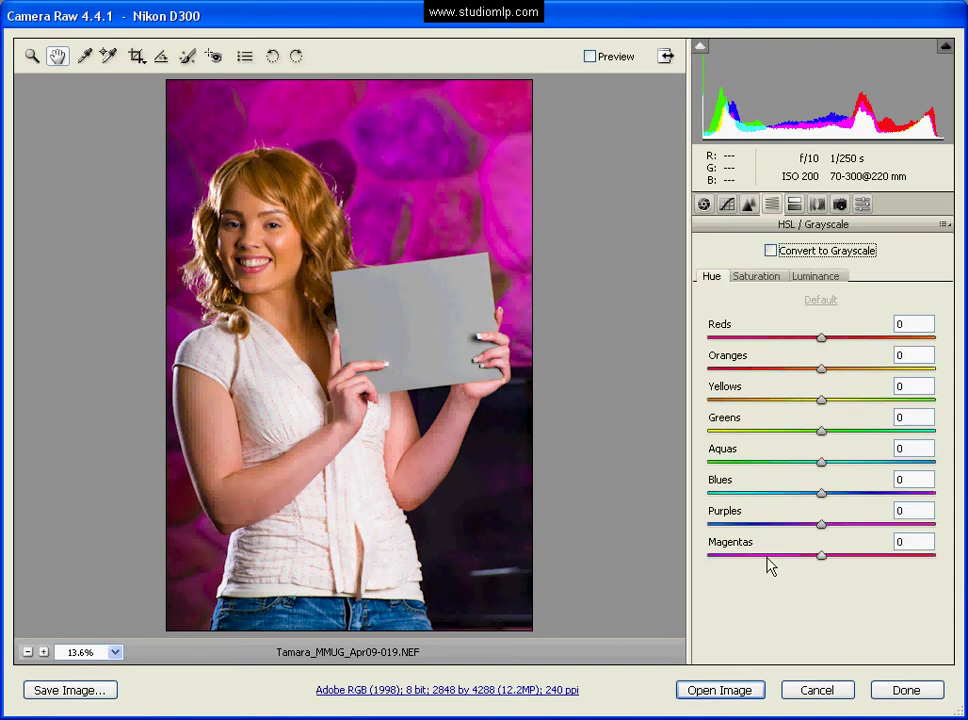
{"action": "left_click", "coordinate": [803, 209]}
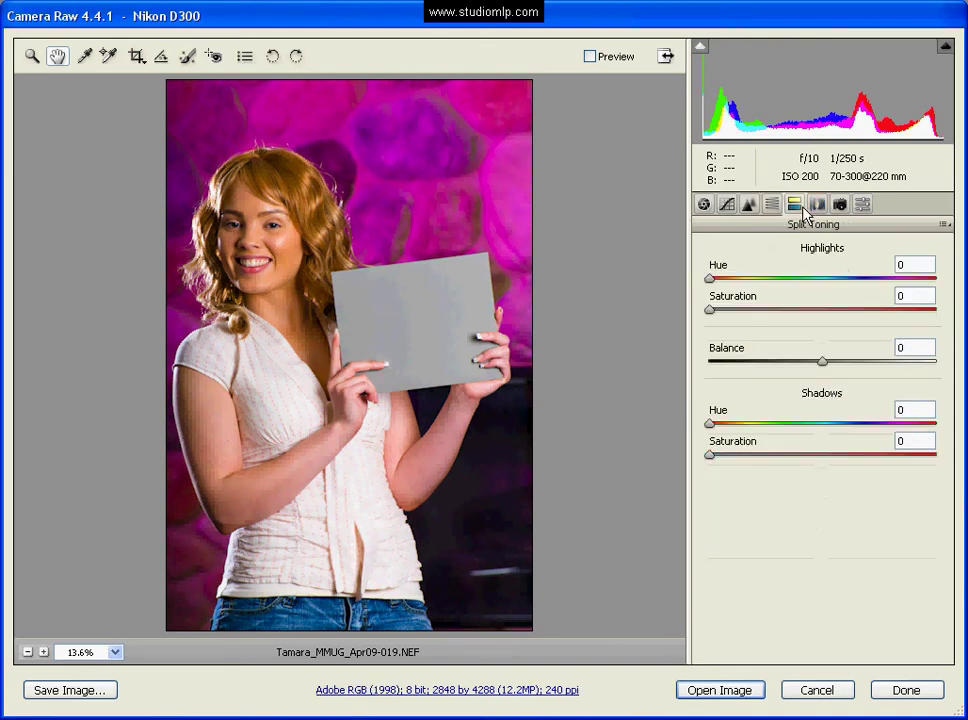
{"action": "left_click", "coordinate": [817, 205]}
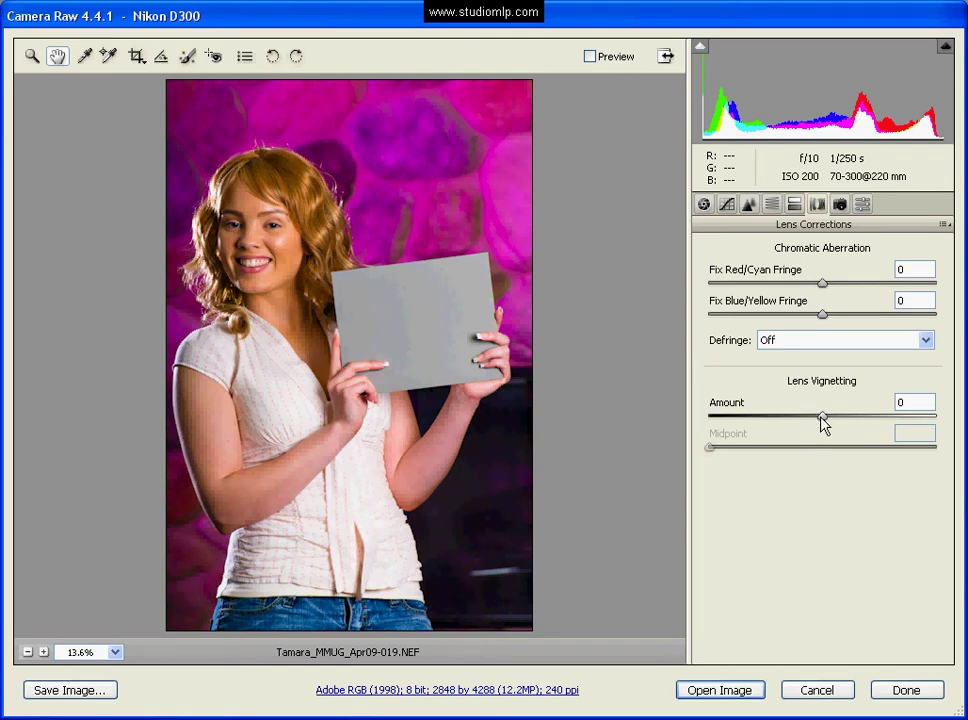
- Try Lens Vignetting Amount at -66 and +100, then settle it at +2
{"action": "left_click_drag", "start_coordinate": [821, 418], "coordinate": [733, 425]}
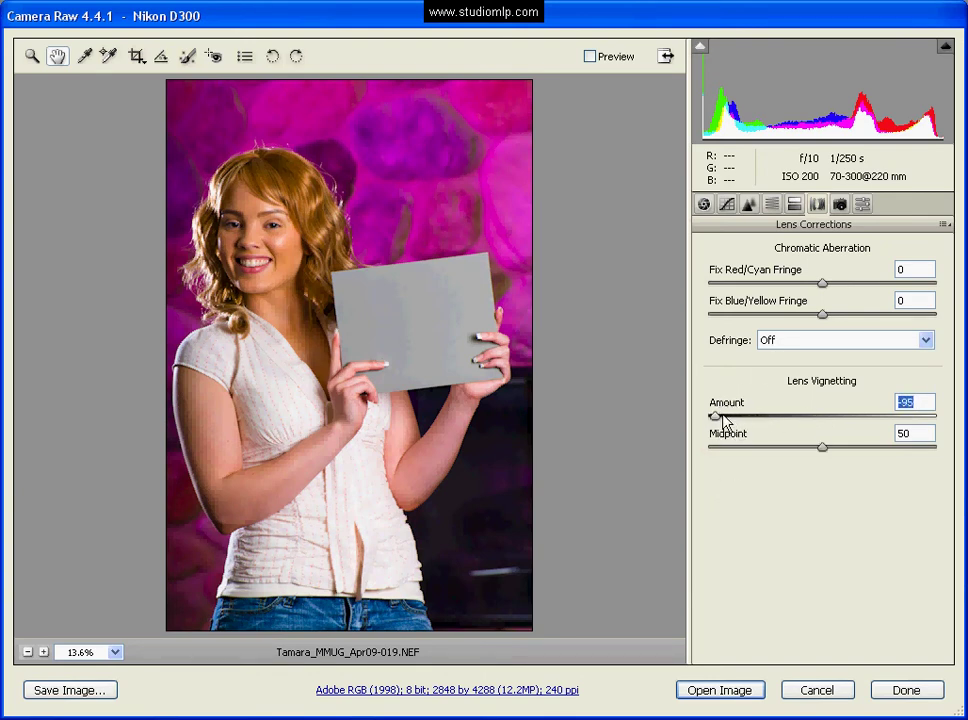
{"action": "left_click_drag", "start_coordinate": [715, 417], "coordinate": [957, 402]}
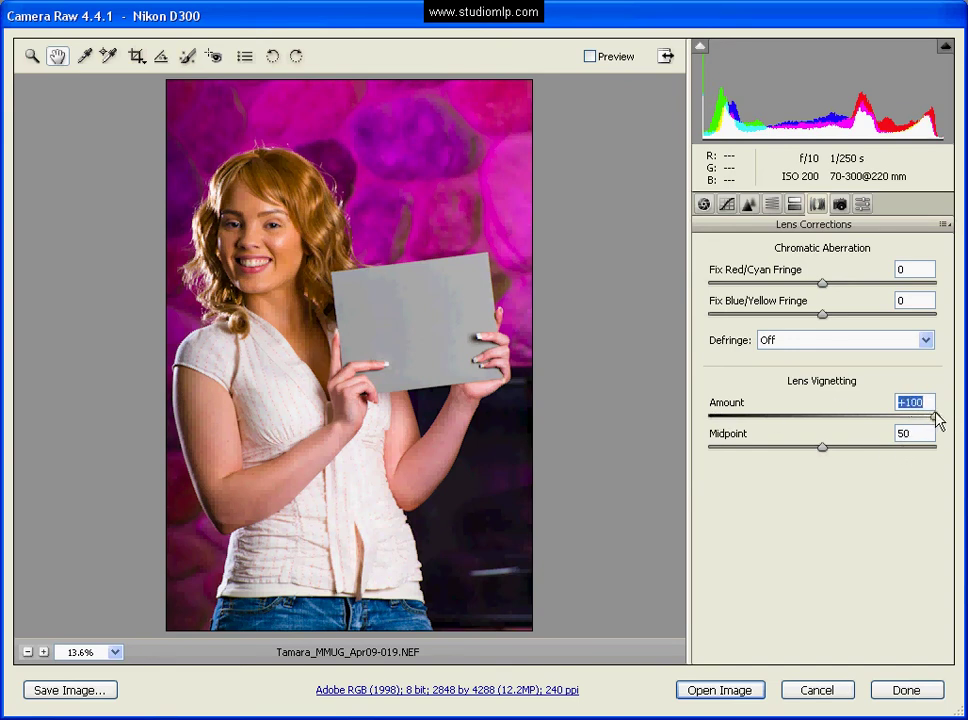
{"action": "left_click_drag", "start_coordinate": [936, 419], "coordinate": [825, 421]}
- Turn Preview on, try a grayscale mix with Reds -9 and adjusted Blues, then restore colour
{"action": "left_click", "coordinate": [590, 56]}
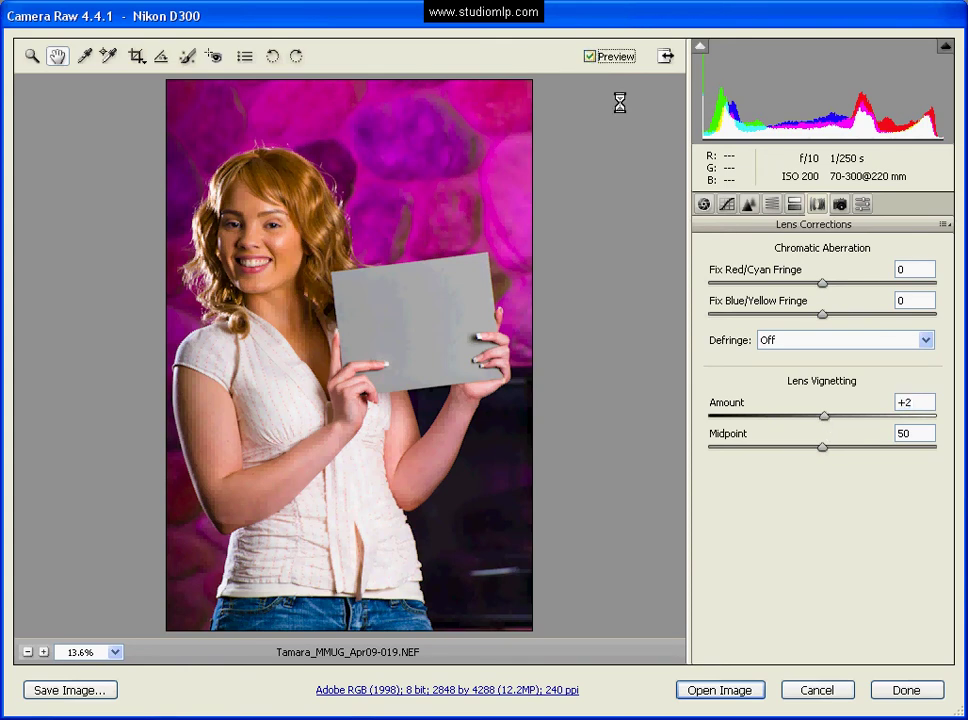
{"action": "left_click", "coordinate": [771, 204]}
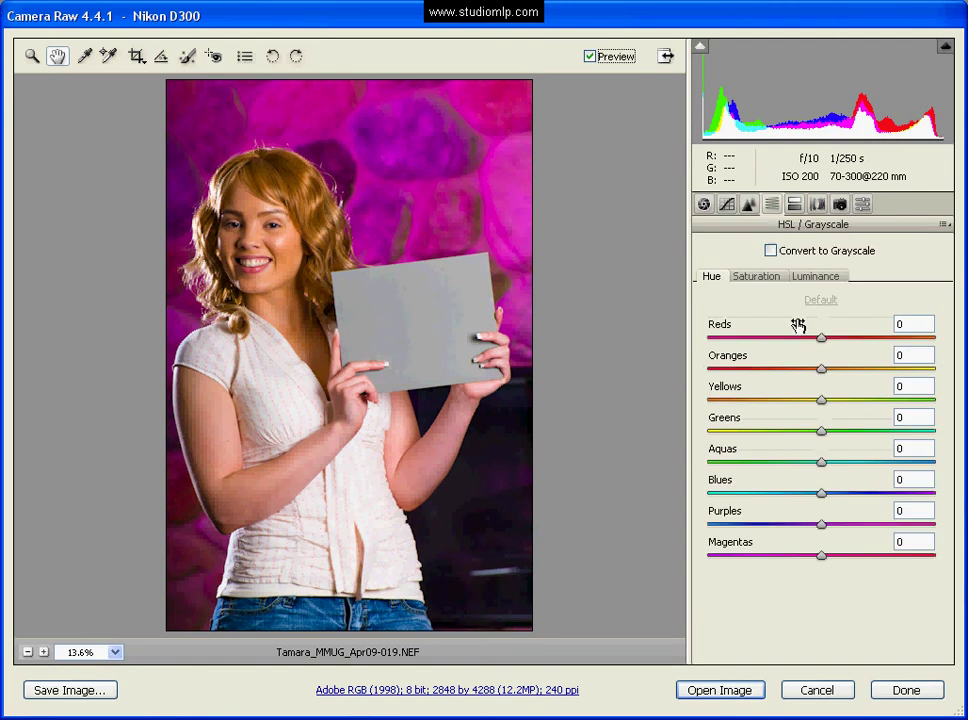
{"action": "left_click", "coordinate": [771, 251]}
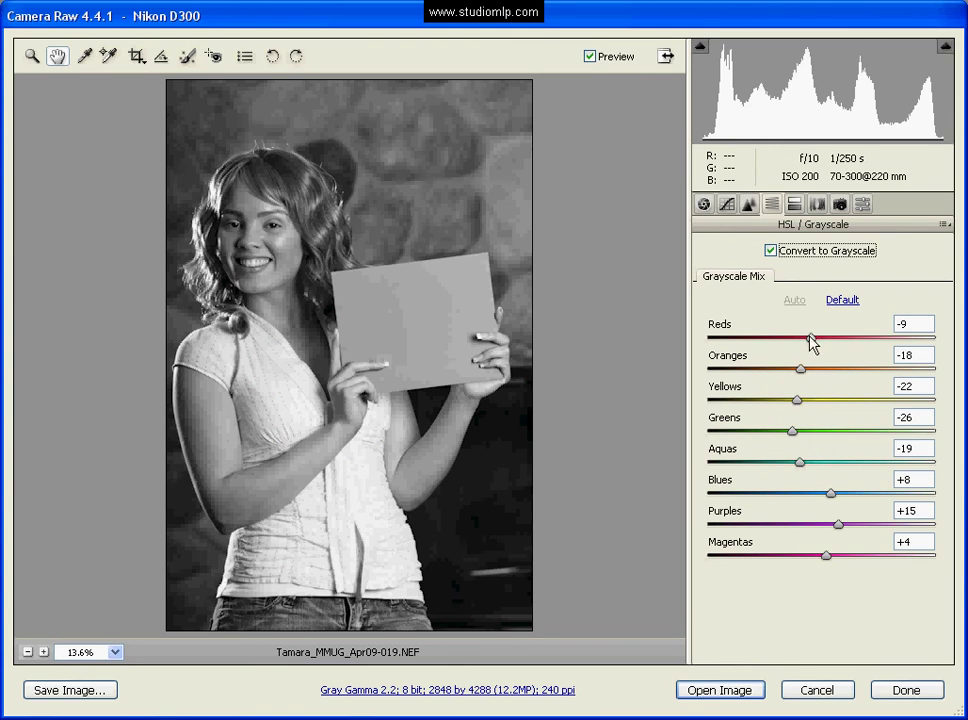
{"action": "left_click_drag", "start_coordinate": [811, 342], "coordinate": [905, 335]}
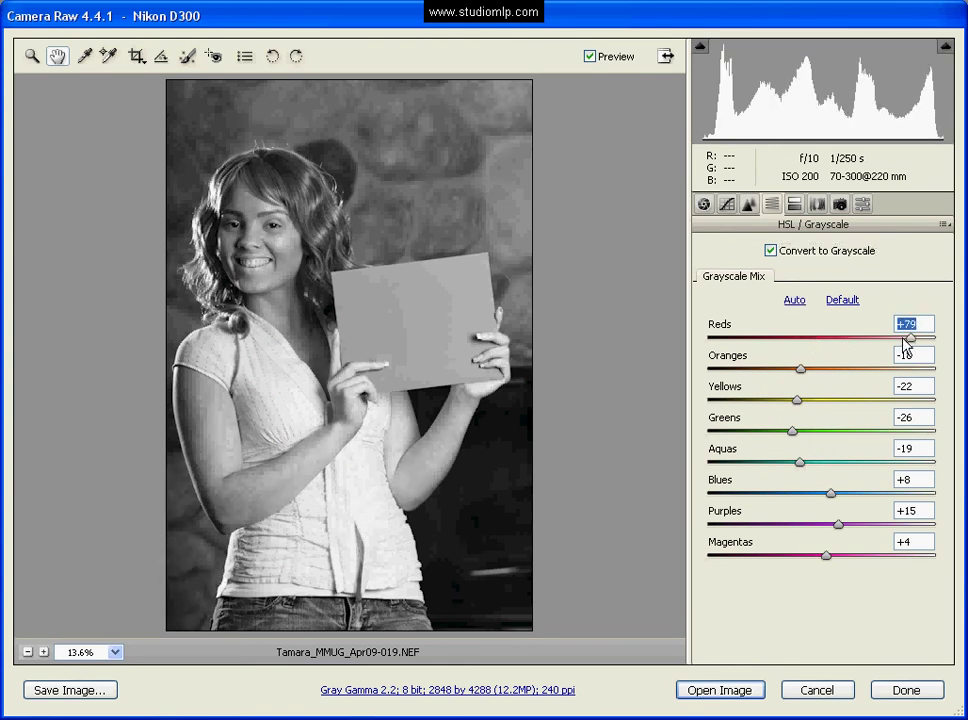
{"action": "mouse_move", "coordinate": [806, 341]}
{"action": "left_mouse_down"}
{"action": "mouse_move", "coordinate": [750, 344]}
{"action": "mouse_move", "coordinate": [799, 341]}
{"action": "left_mouse_up"}
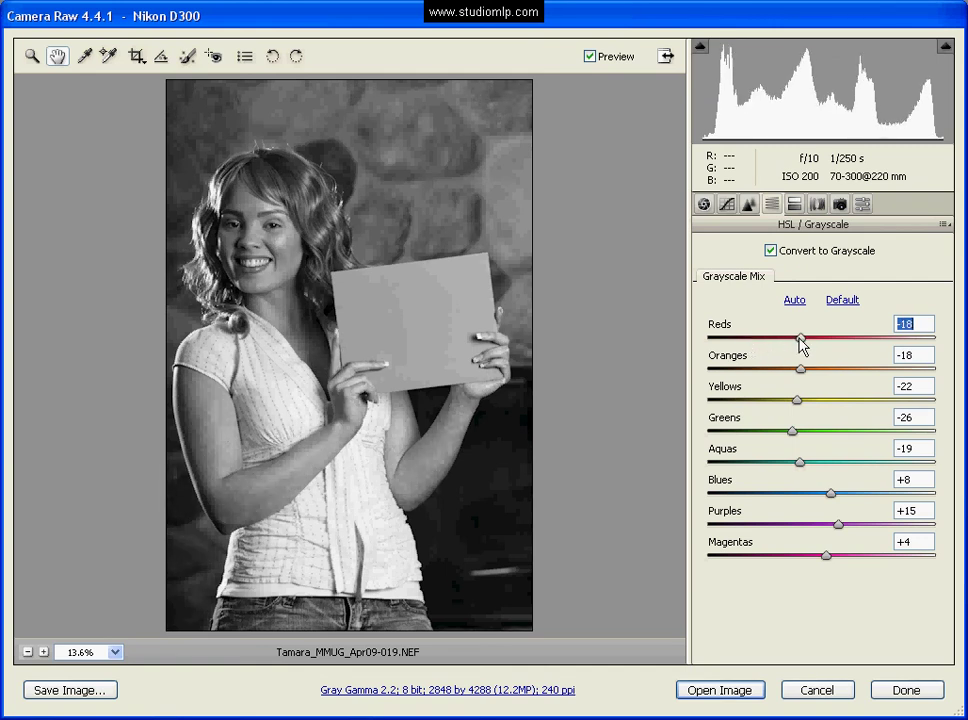
{"action": "type", "text": "-9"}
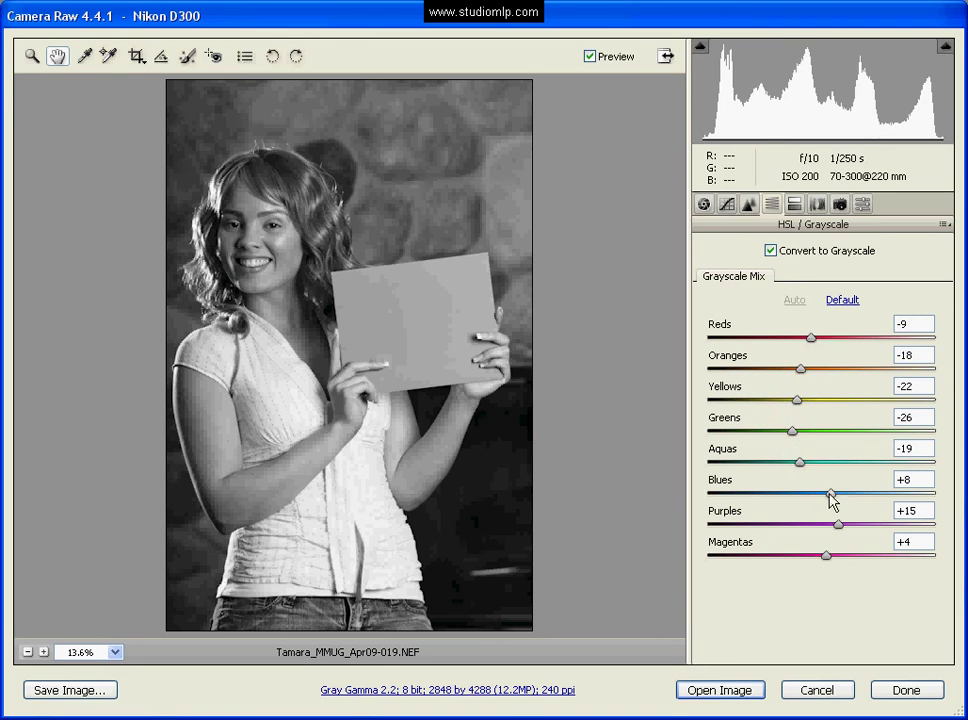
{"action": "mouse_move", "coordinate": [830, 494]}
{"action": "left_mouse_down"}
{"action": "mouse_move", "coordinate": [800, 495]}
{"action": "mouse_move", "coordinate": [864, 495]}
{"action": "mouse_move", "coordinate": [795, 505]}
{"action": "mouse_move", "coordinate": [741, 499]}
{"action": "mouse_move", "coordinate": [869, 499]}
{"action": "mouse_move", "coordinate": [826, 498]}
{"action": "left_mouse_up"}
{"action": "left_click", "coordinate": [771, 251]}
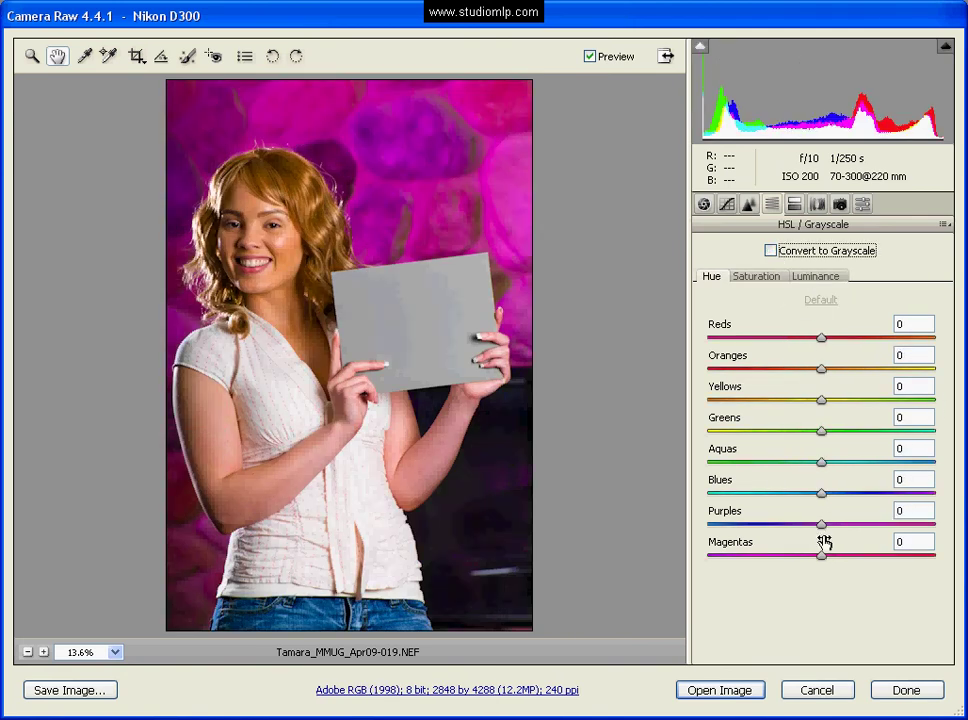
- Set the HSL Hue for Blues to +20 and Magentas to -10
{"action": "left_click", "coordinate": [822, 499]}
{"action": "left_click_drag", "start_coordinate": [822, 499], "coordinate": [853, 488]}
{"action": "mouse_move", "coordinate": [822, 558]}
{"action": "left_mouse_down"}
{"action": "mouse_move", "coordinate": [876, 562]}
{"action": "mouse_move", "coordinate": [812, 562]}
{"action": "left_mouse_up"}
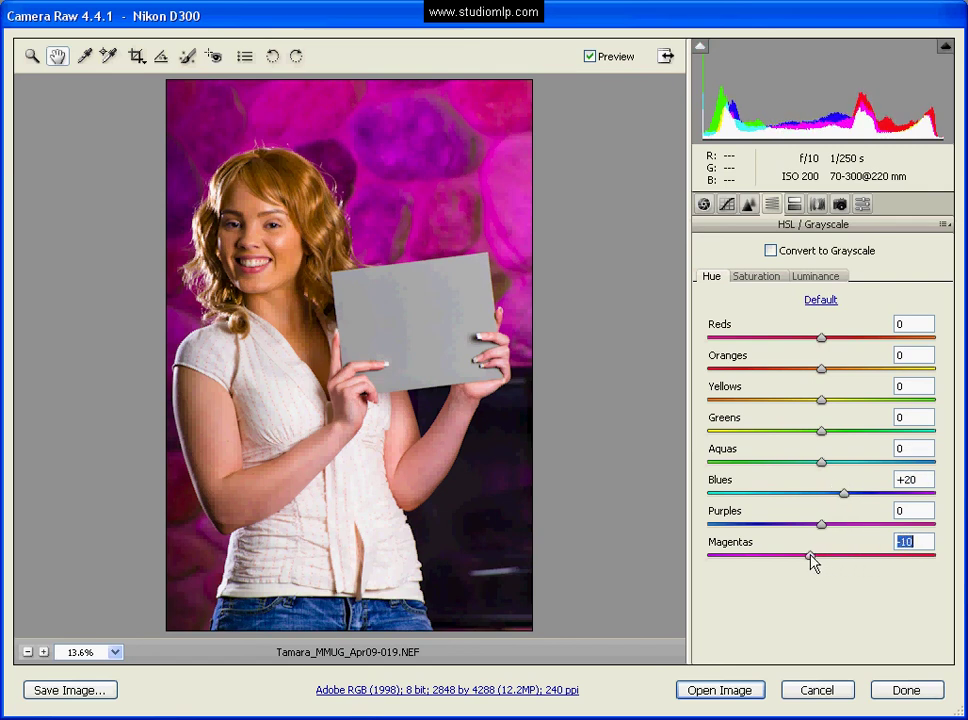
- In Lens Corrections, test strong negative and positive vignettes, then settle Amount at -52
{"action": "left_click", "coordinate": [794, 205]}
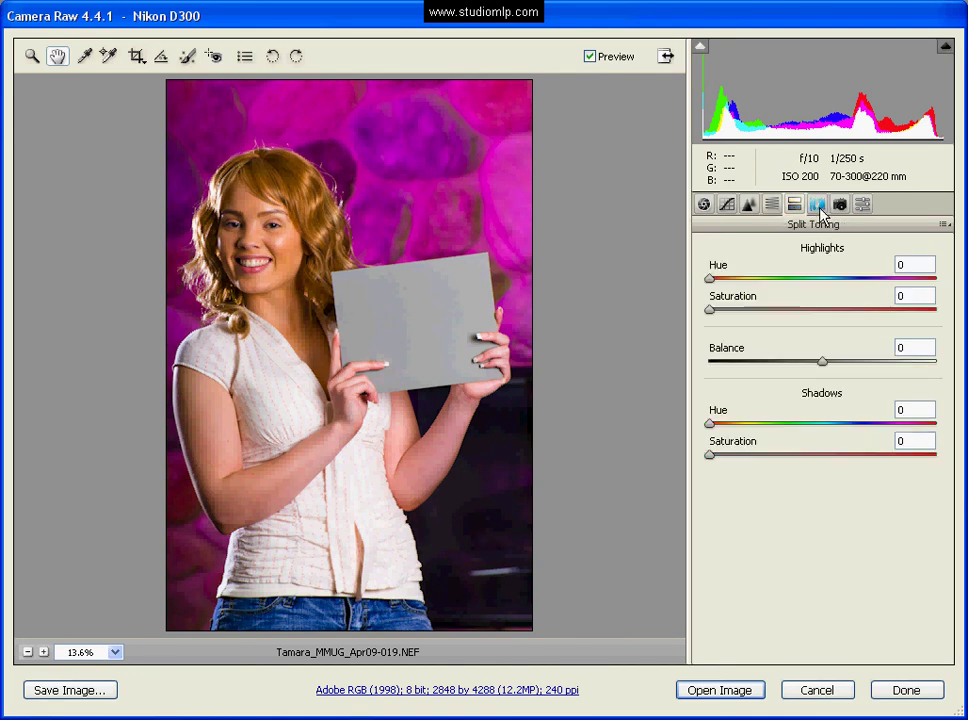
{"action": "left_click", "coordinate": [817, 210]}
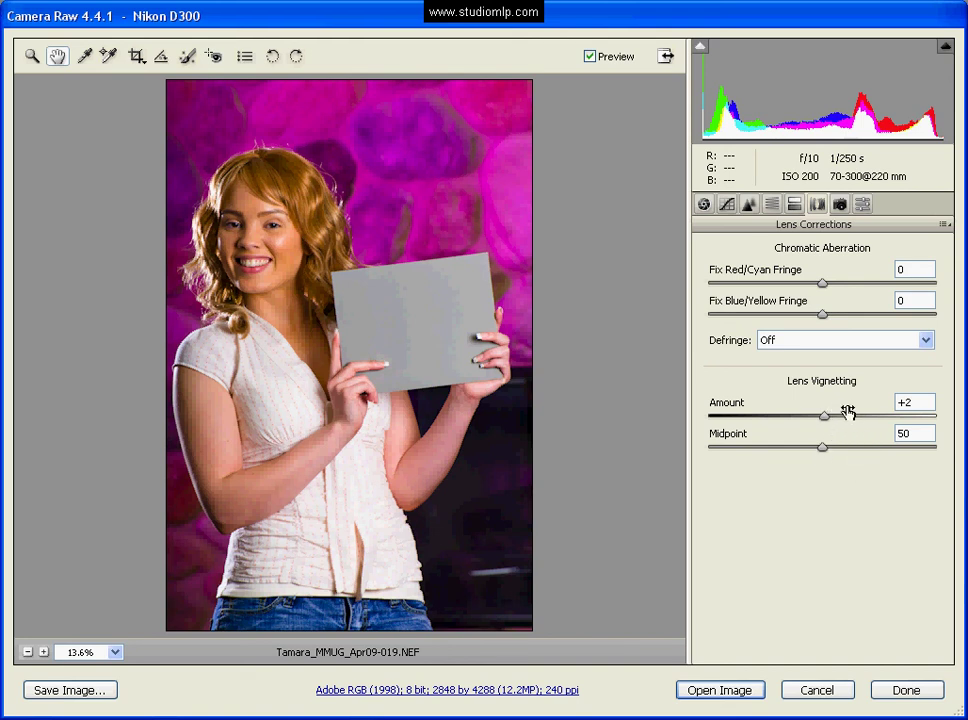
{"action": "left_click_drag", "start_coordinate": [822, 418], "coordinate": [713, 421]}
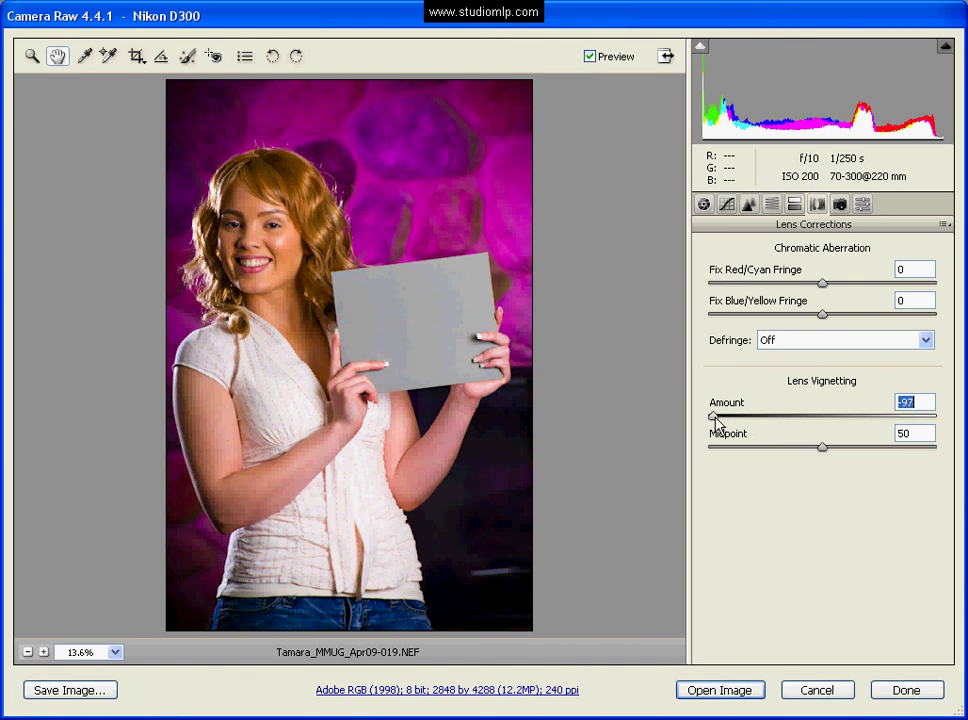
{"action": "left_click_drag", "start_coordinate": [712, 416], "coordinate": [953, 428]}
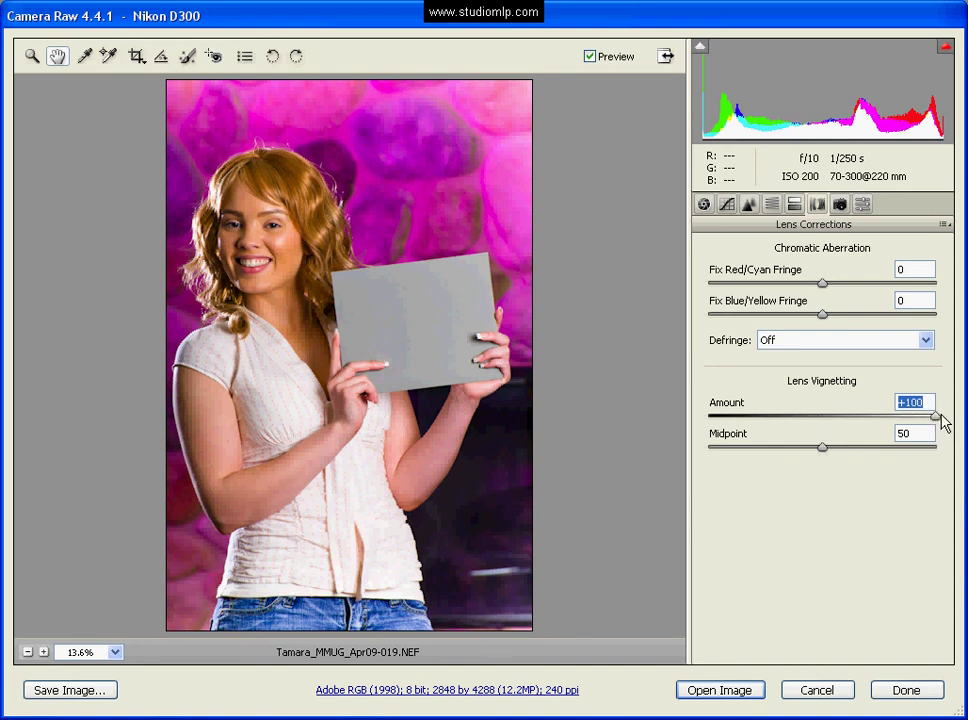
{"action": "left_click_drag", "start_coordinate": [938, 418], "coordinate": [821, 420]}
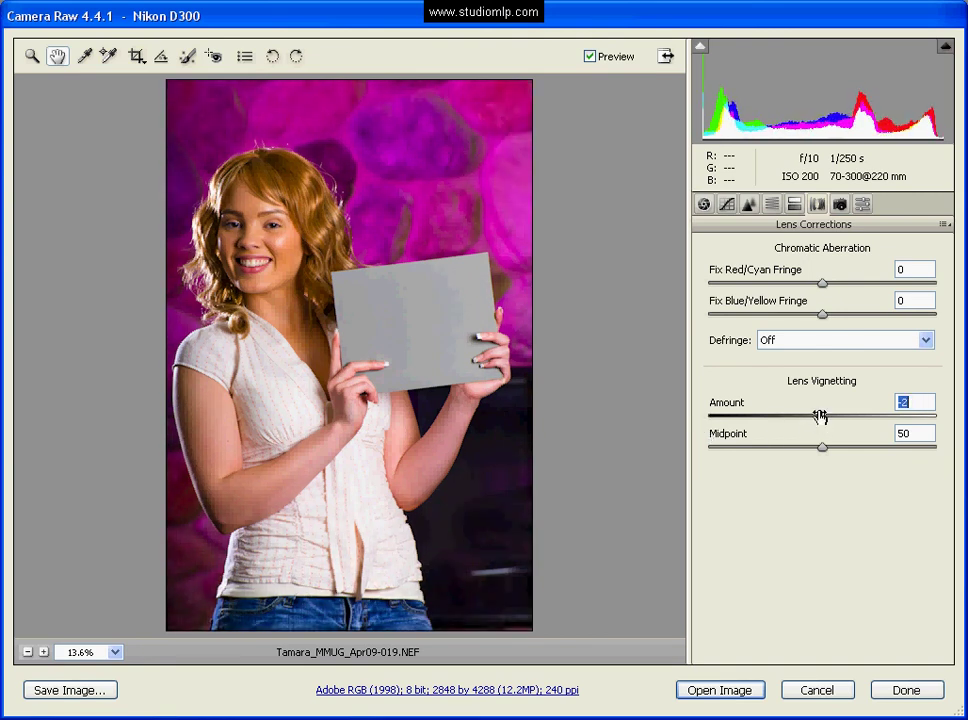
{"action": "type", "text": "0"}
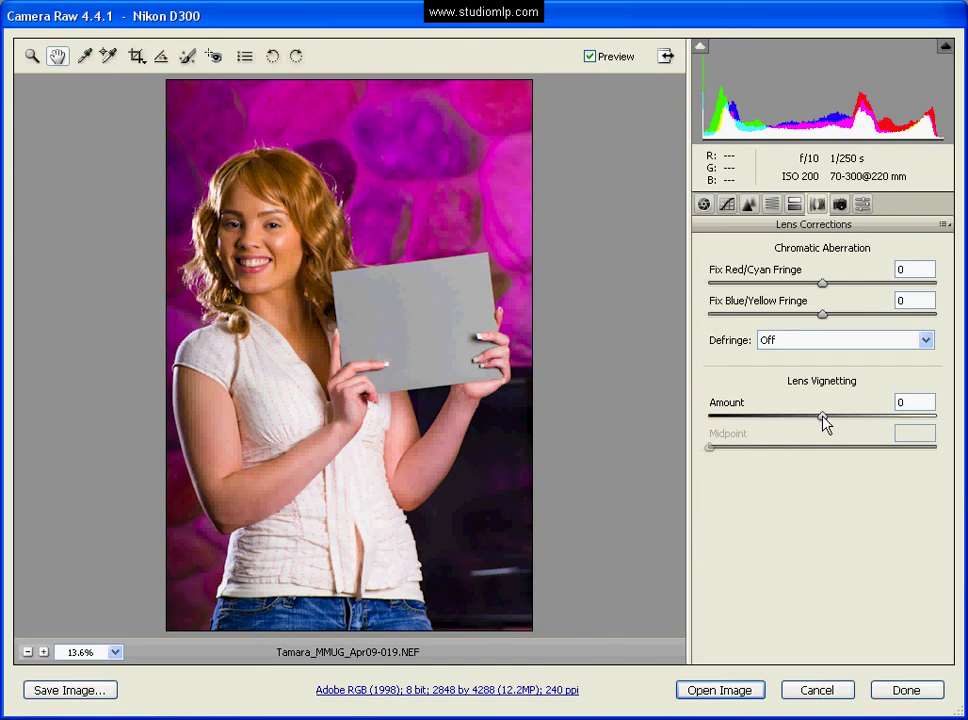
{"action": "left_click_drag", "start_coordinate": [823, 421], "coordinate": [764, 420]}
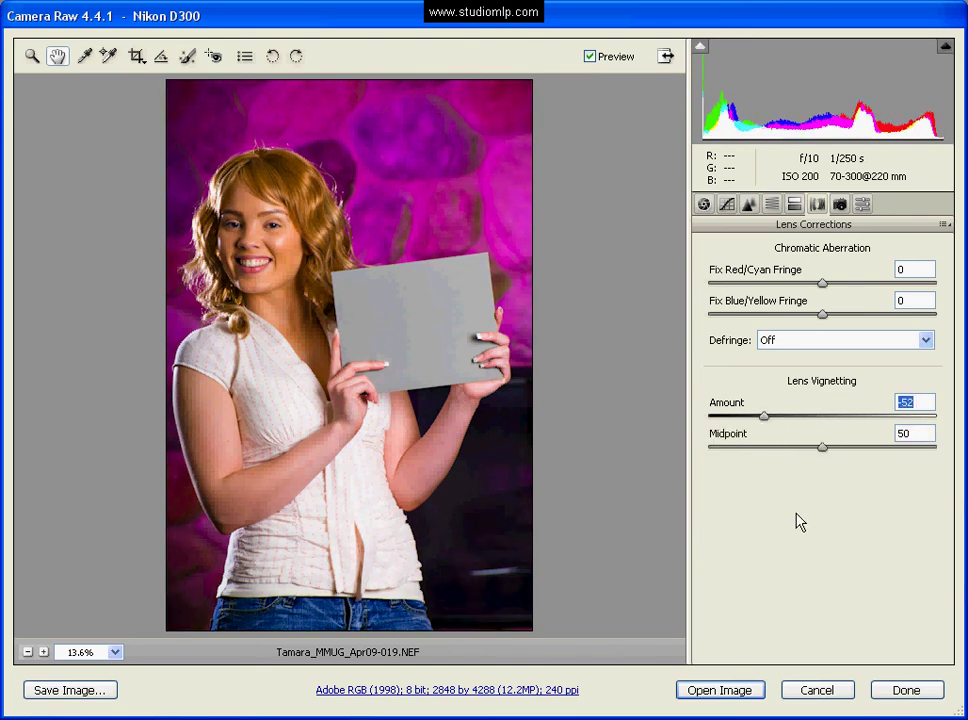
- Browse Camera Calibration, Presets and Lens Corrections, then return to the Tone Curve panel
{"action": "left_click", "coordinate": [840, 204]}
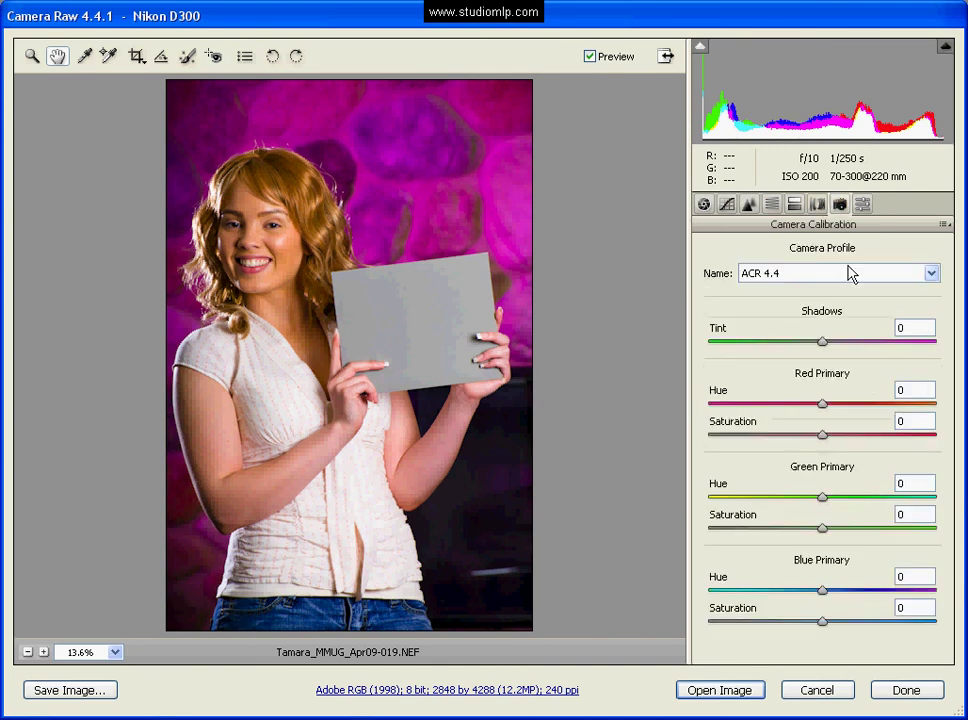
{"action": "left_click", "coordinate": [862, 204]}
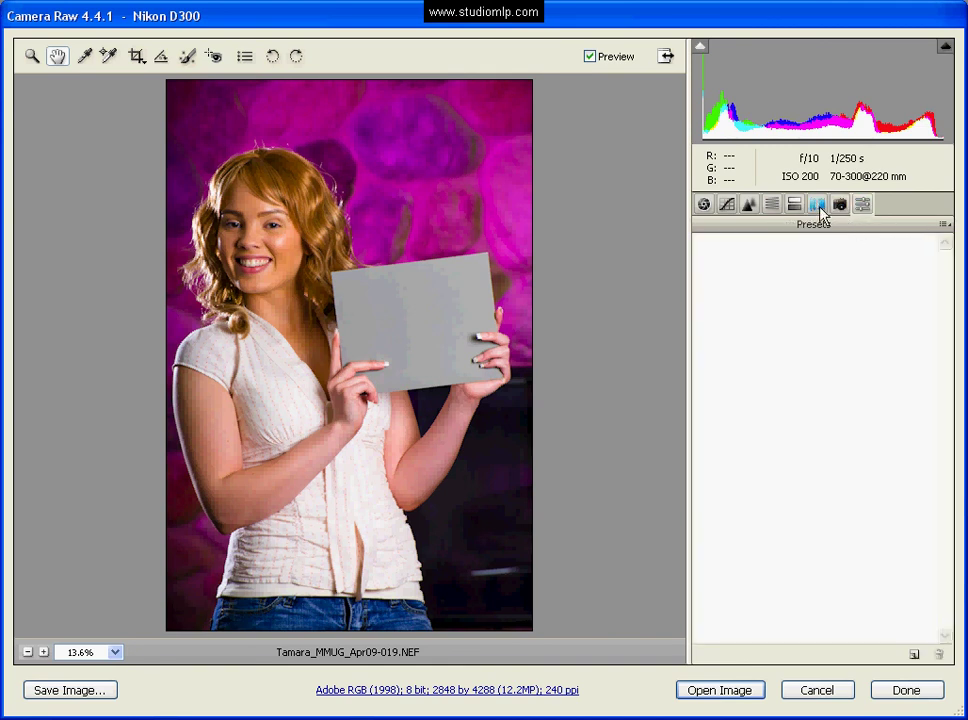
{"action": "left_click", "coordinate": [816, 205]}
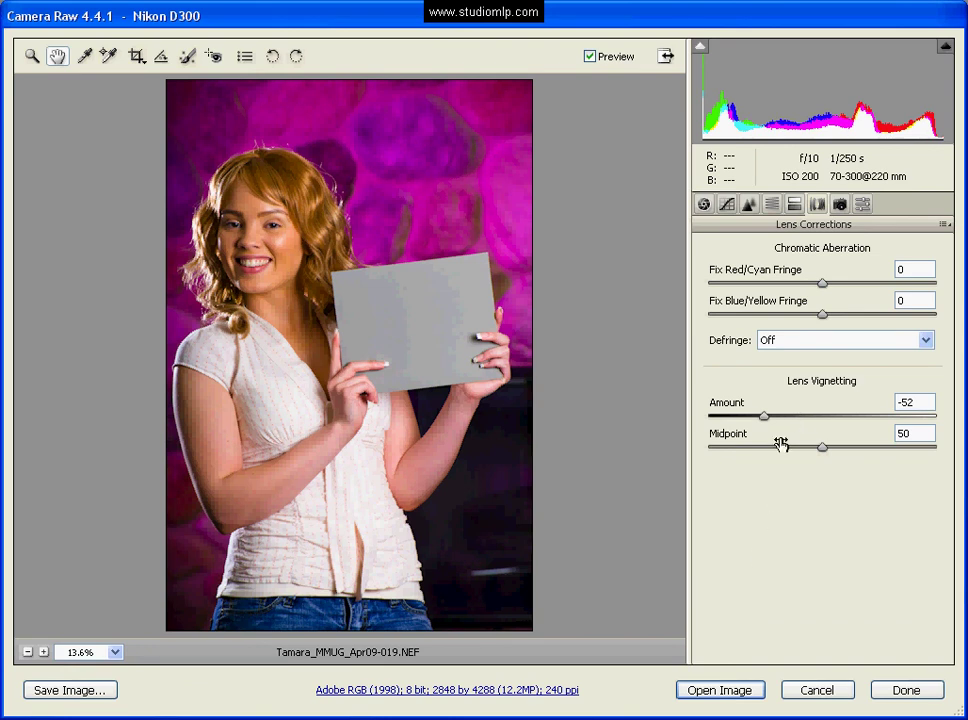
{"action": "left_click", "coordinate": [729, 206]}
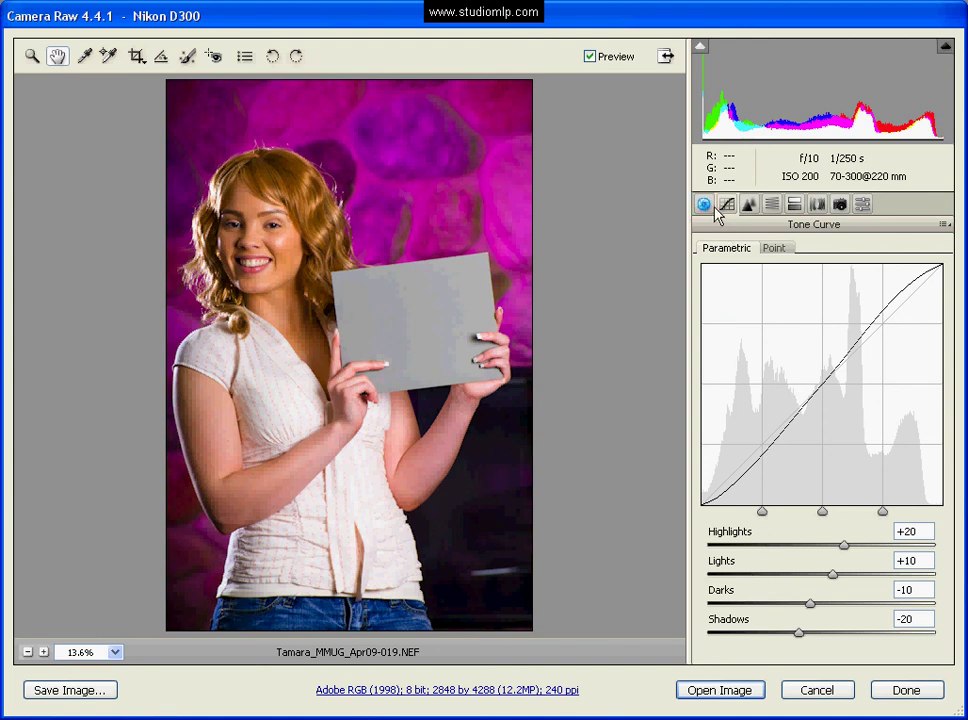